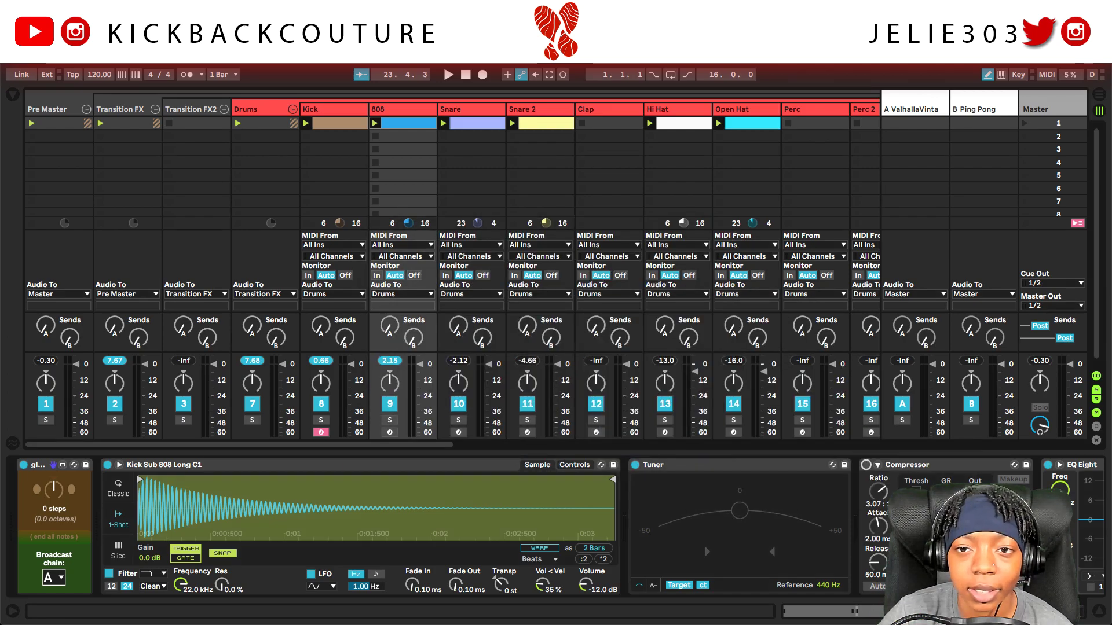
- Audition the 808 track with its Compressor enabled and bypass the Compressor again
{"action": "key", "text": "space"}
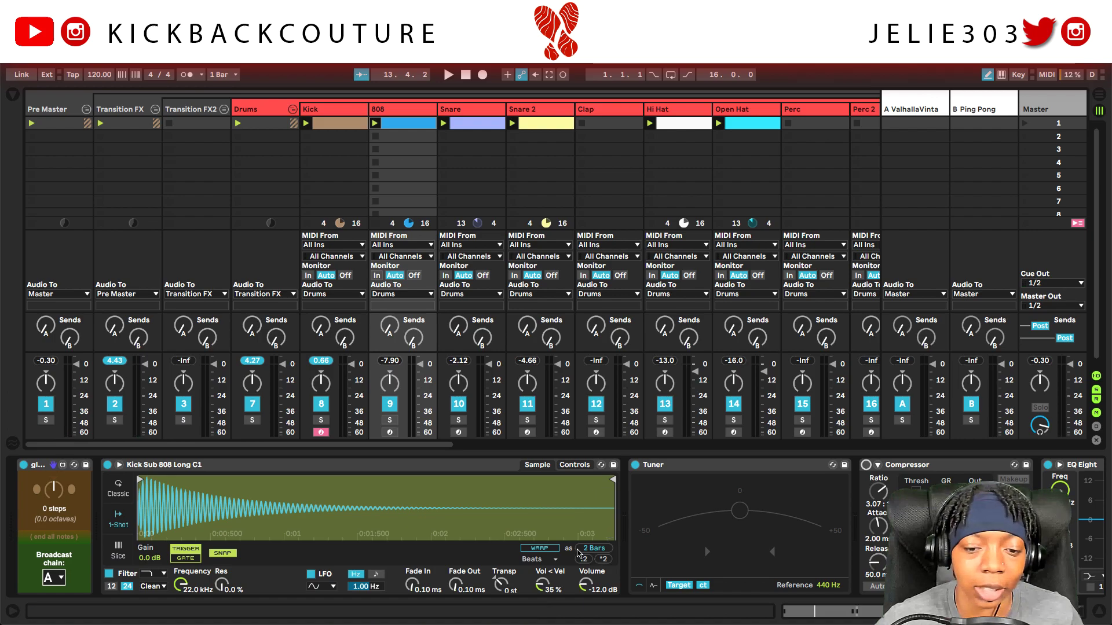
{"action": "scroll", "coordinate": [553, 524], "scroll_direction": "right", "scroll_amount": 5}
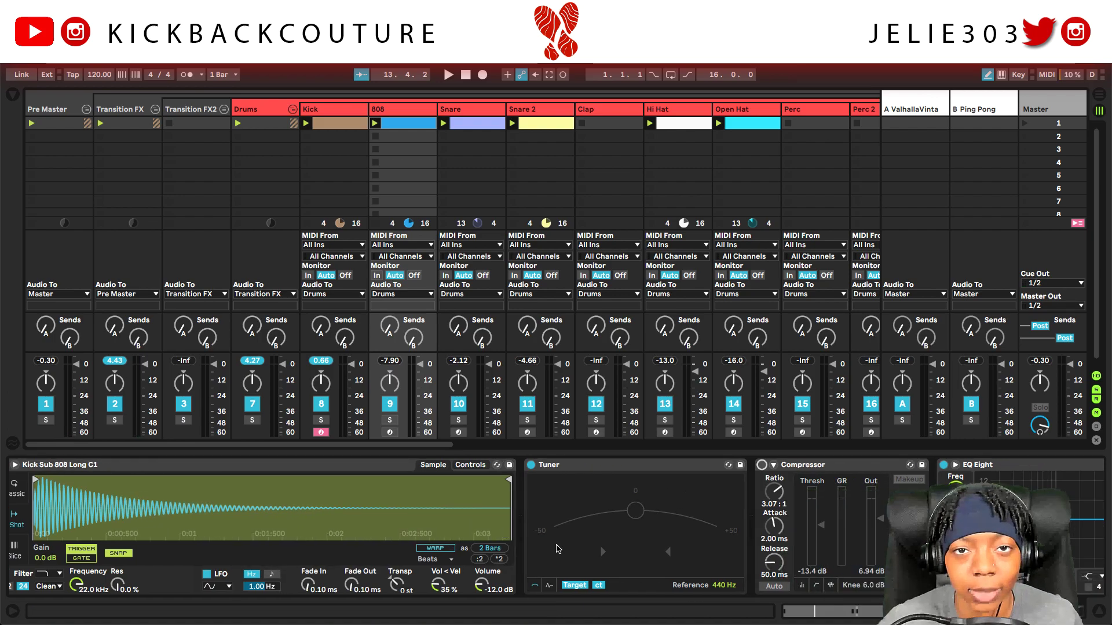
{"action": "scroll", "coordinate": [664, 505], "scroll_direction": "right", "scroll_amount": 3}
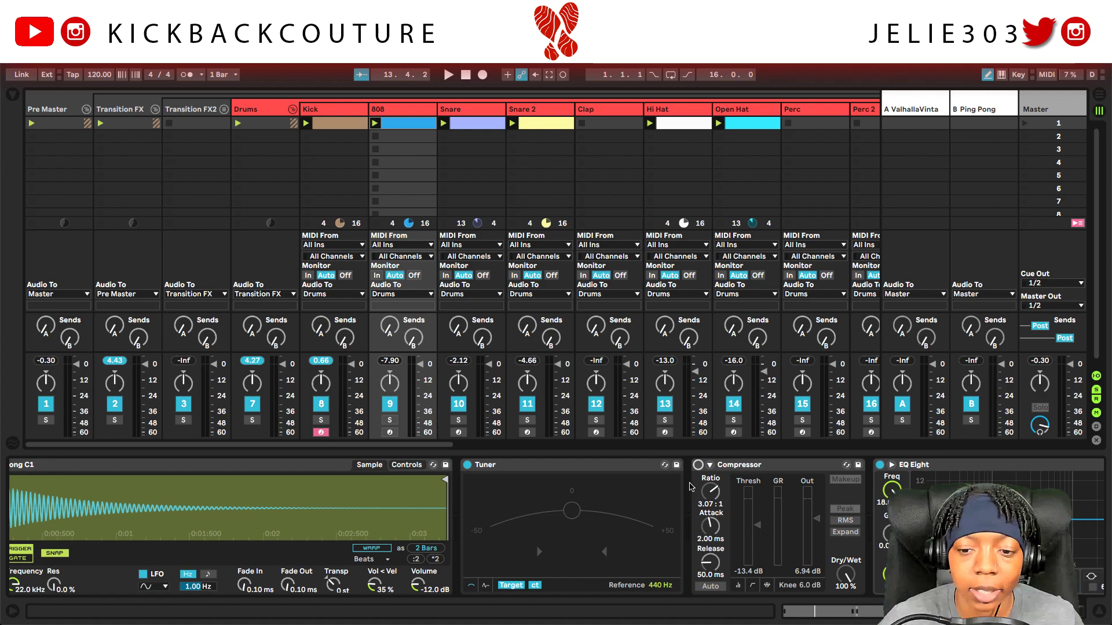
{"action": "left_click", "coordinate": [681, 465]}
{"action": "key", "text": "space"}
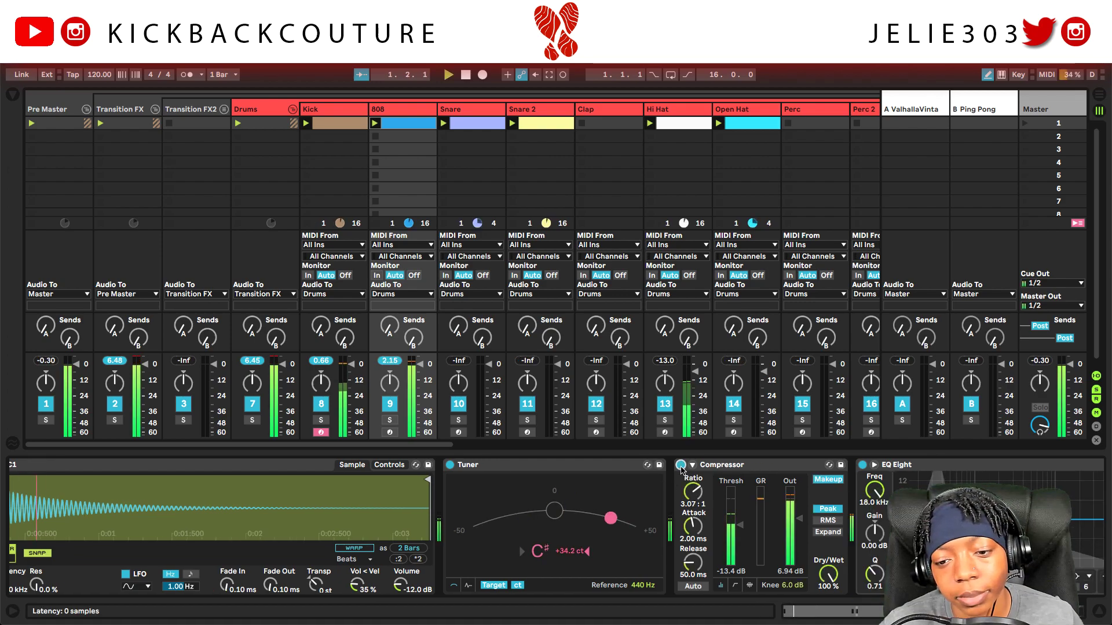
{"action": "key", "text": "space"}
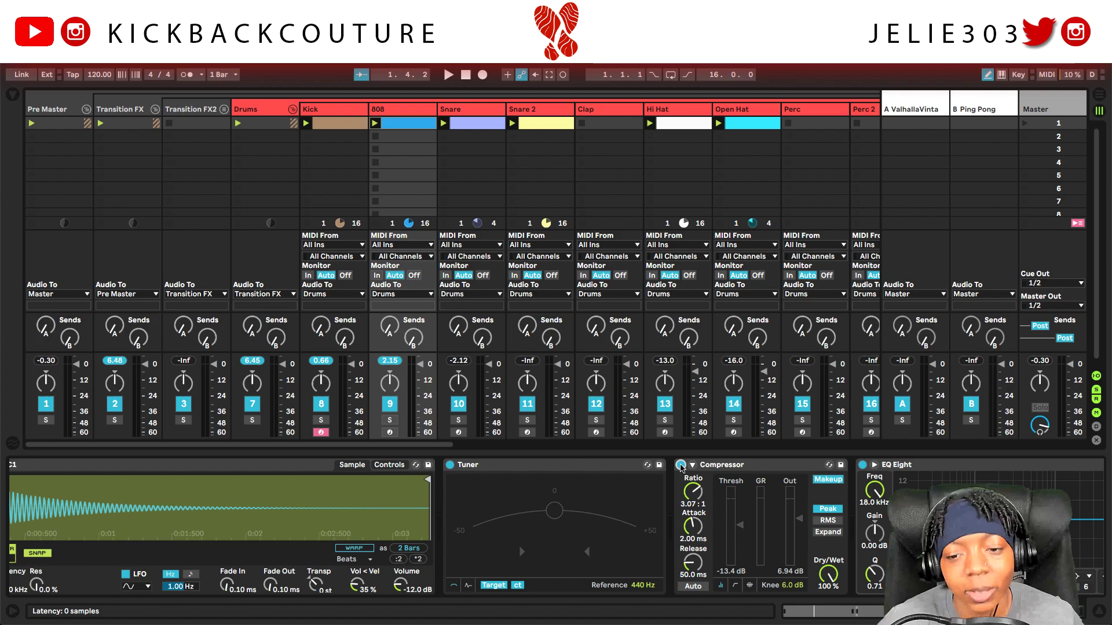
{"action": "left_click", "coordinate": [681, 465]}
- Open the CamelCrusher plug-in in the 808's Audio Effect Rack and look through its preset list
{"action": "scroll", "coordinate": [623, 508], "scroll_direction": "right", "scroll_amount": 10}
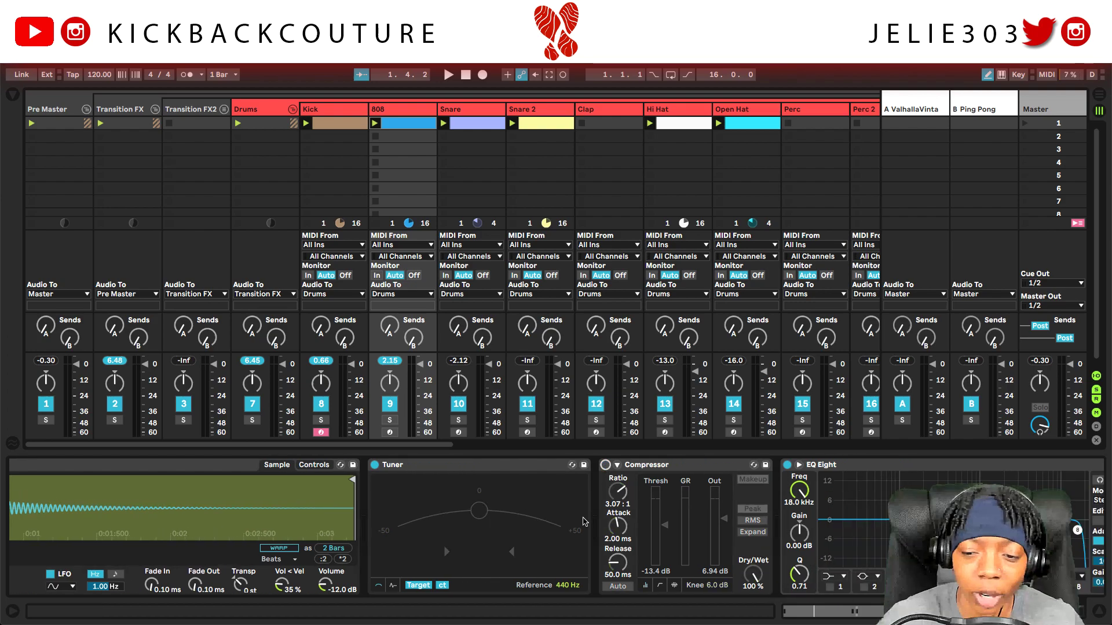
{"action": "scroll", "coordinate": [572, 502], "scroll_direction": "right", "scroll_amount": 6}
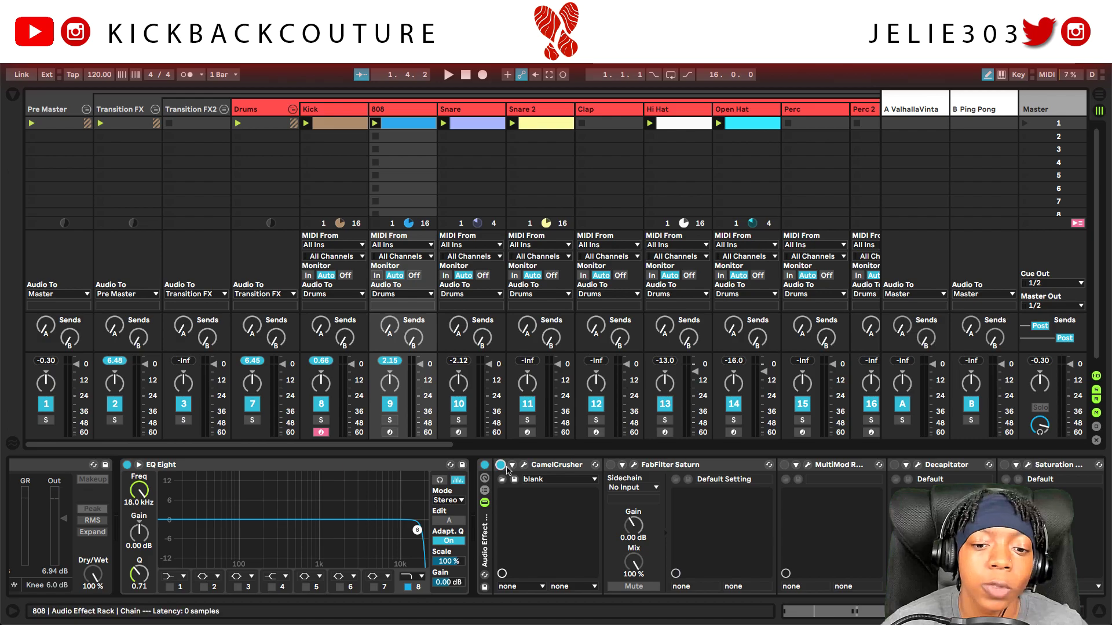
{"action": "left_click", "coordinate": [524, 466]}
{"action": "left_click_drag", "start_coordinate": [555, 99], "coordinate": [461, 236]}
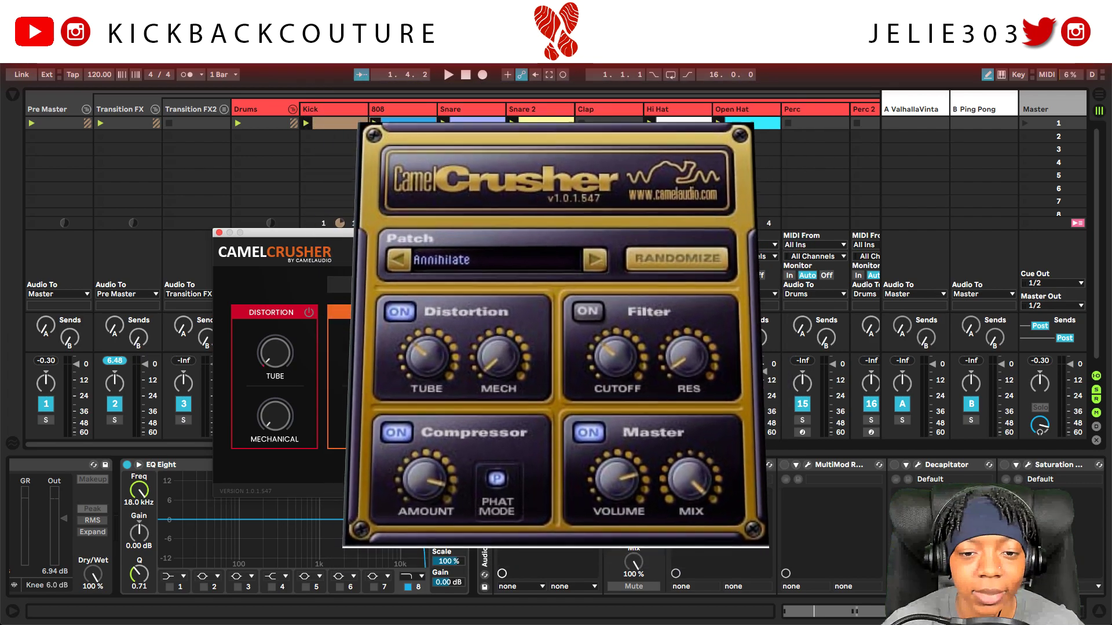
{"action": "left_click", "coordinate": [479, 284]}
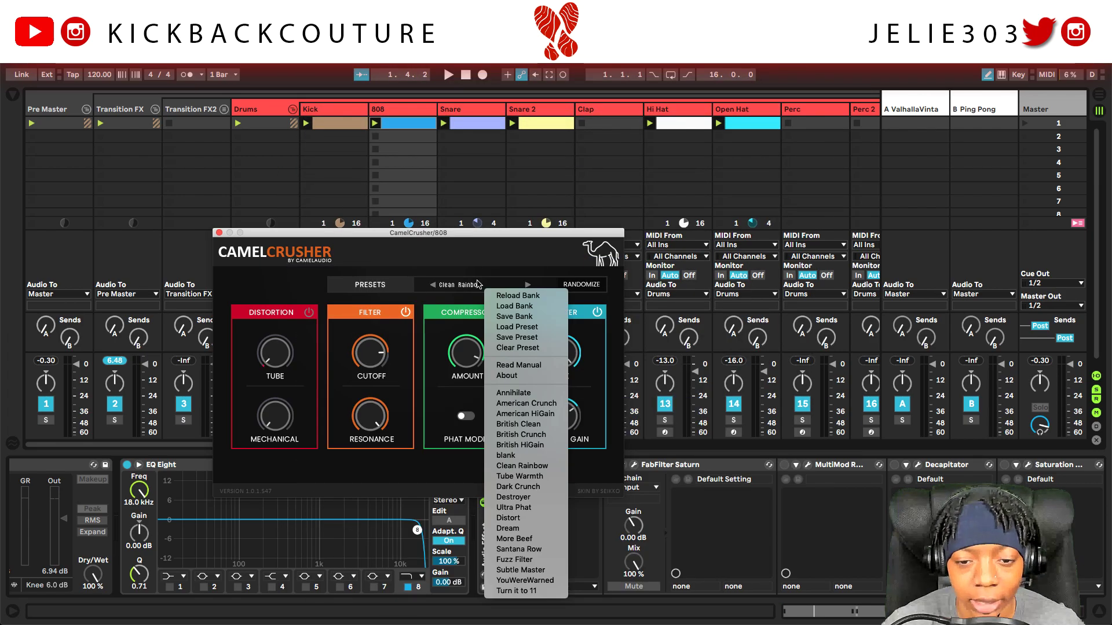
{"action": "left_click", "coordinate": [475, 258]}
{"action": "left_click_drag", "start_coordinate": [471, 238], "coordinate": [504, 234]}
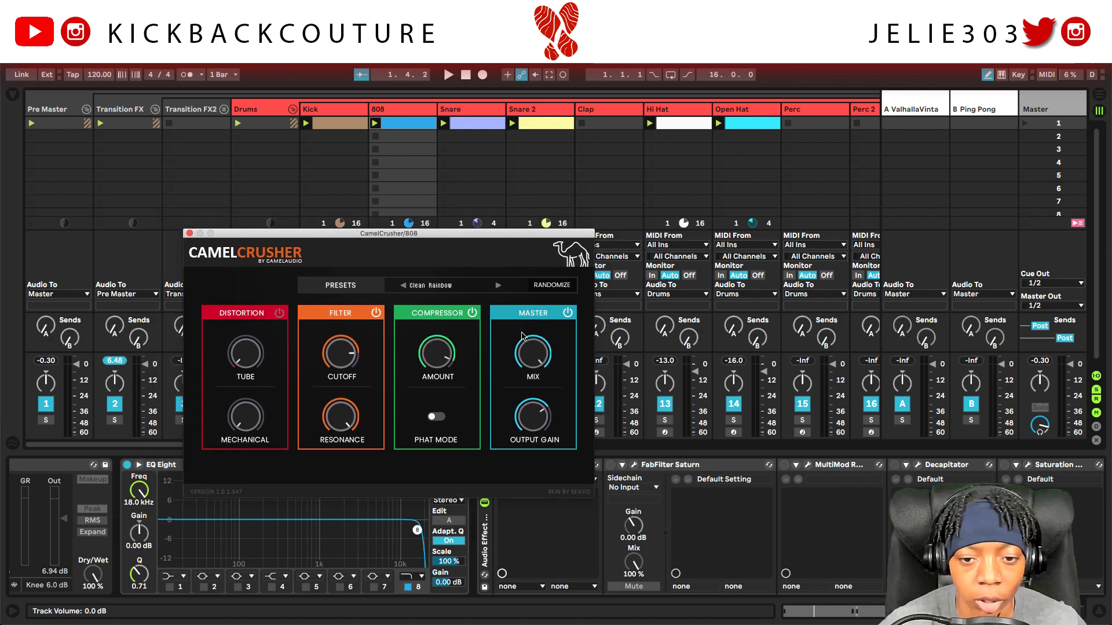
- Play the beat and audition the CamelCrusher presets Clean Rainbow, Tube Warmth and Dark Crunch
{"action": "key", "text": "space"}
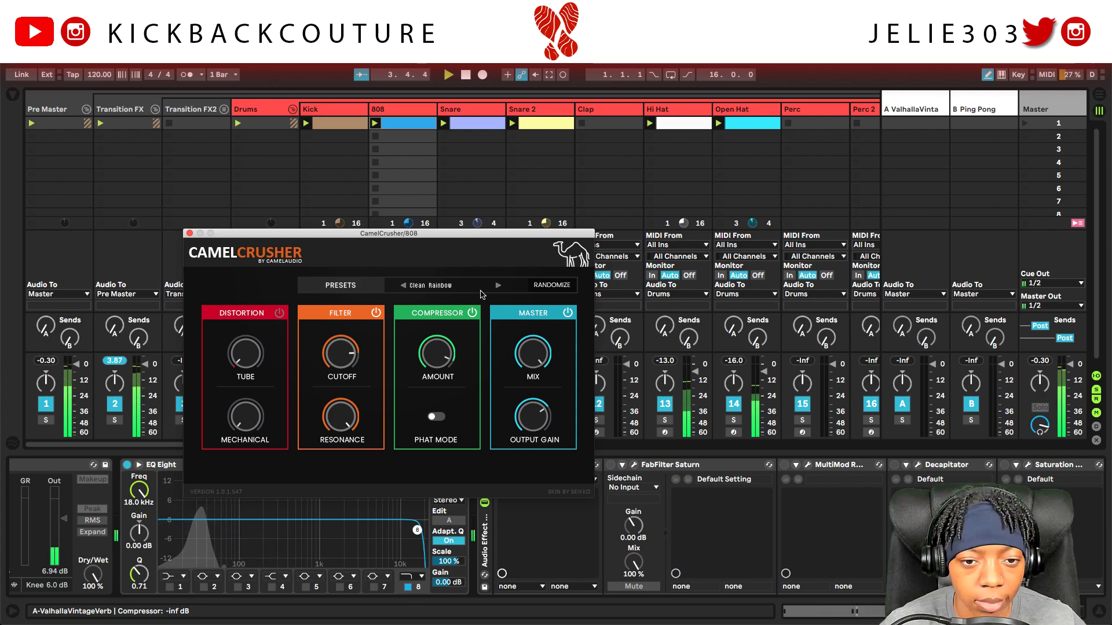
{"action": "left_click", "coordinate": [498, 285]}
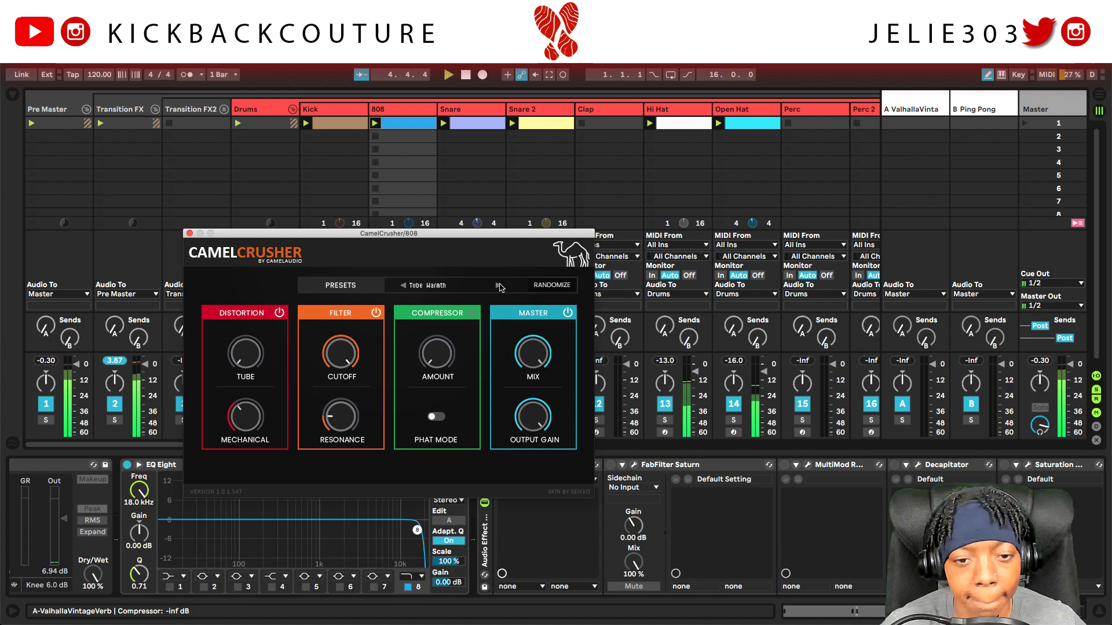
{"action": "left_click", "coordinate": [499, 285]}
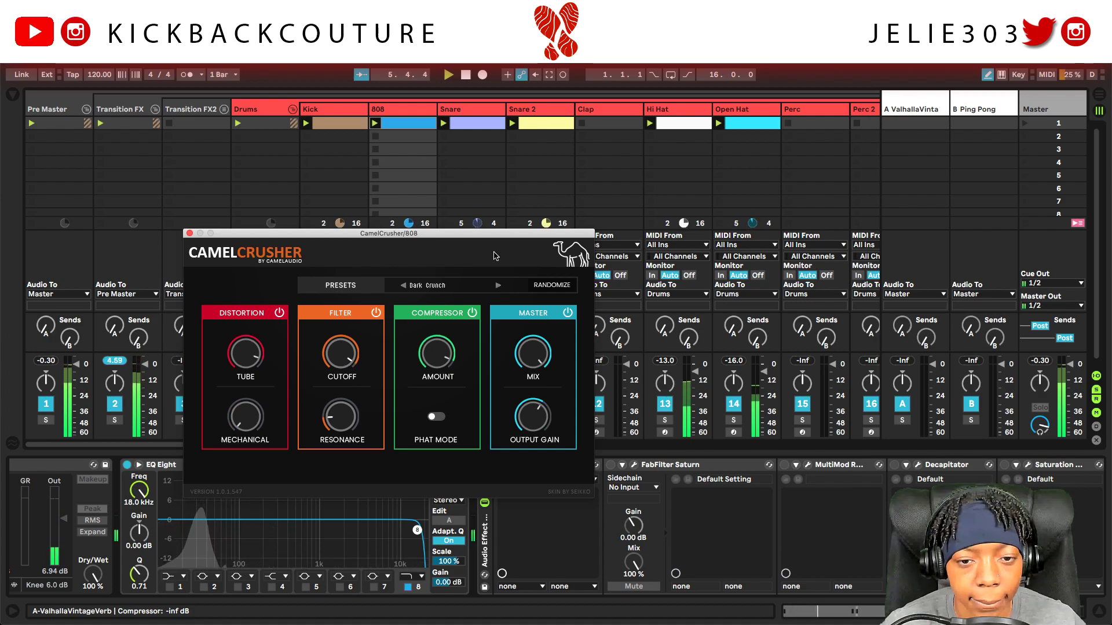
- Solo the 808 track and restart playback with the CamelCrusher window in view
{"action": "left_click_drag", "start_coordinate": [497, 235], "coordinate": [705, 196]}
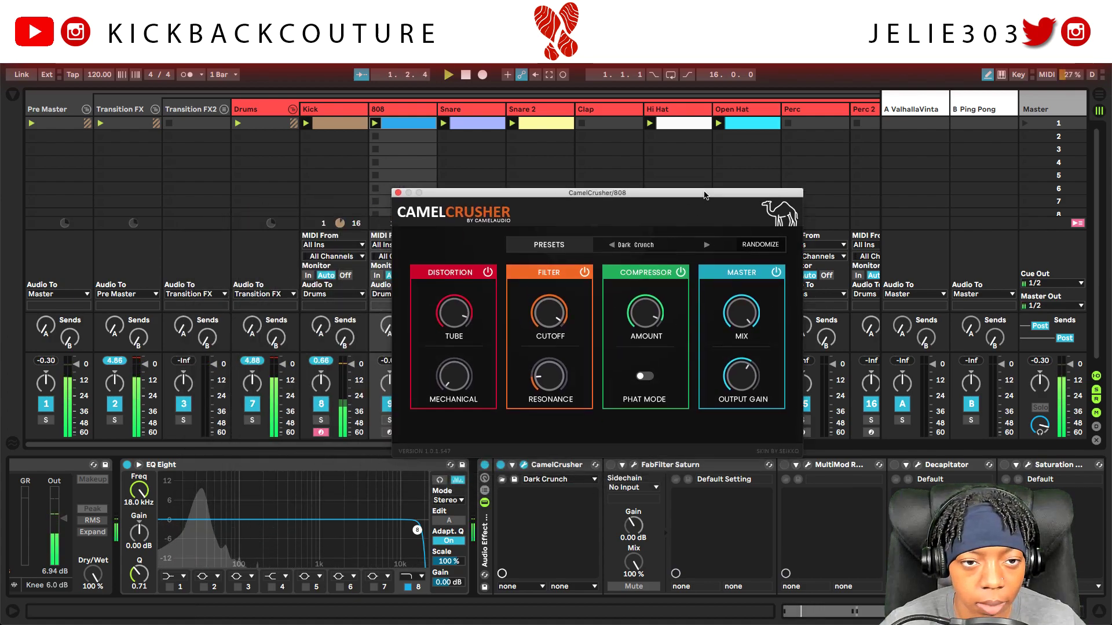
{"action": "key", "text": "space"}
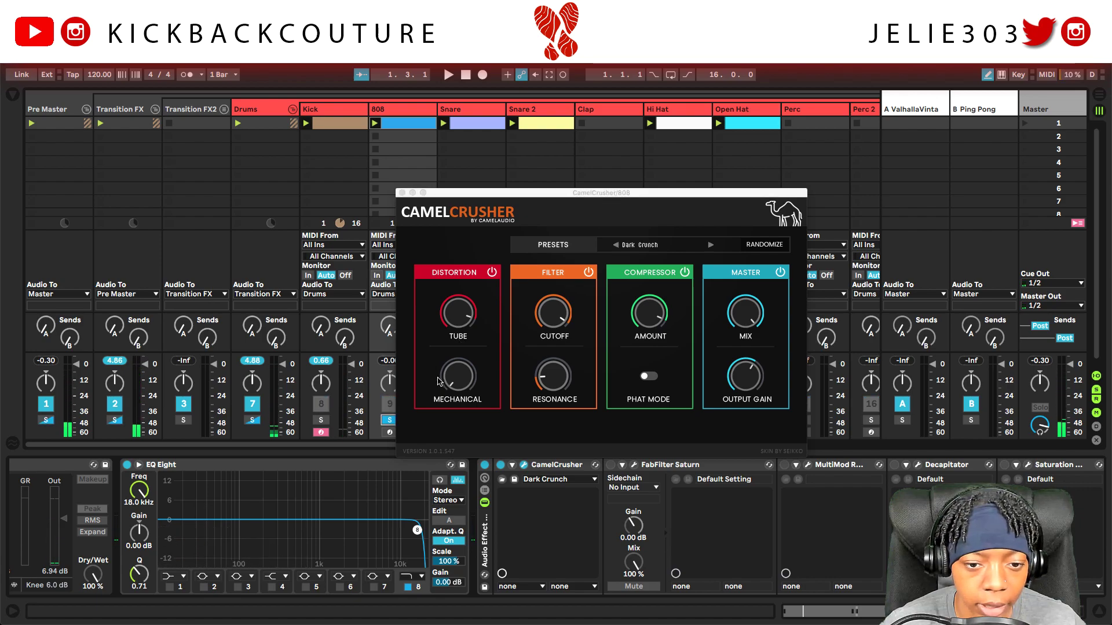
{"action": "key", "text": "space"}
{"action": "left_click_drag", "start_coordinate": [521, 193], "coordinate": [361, 238]}
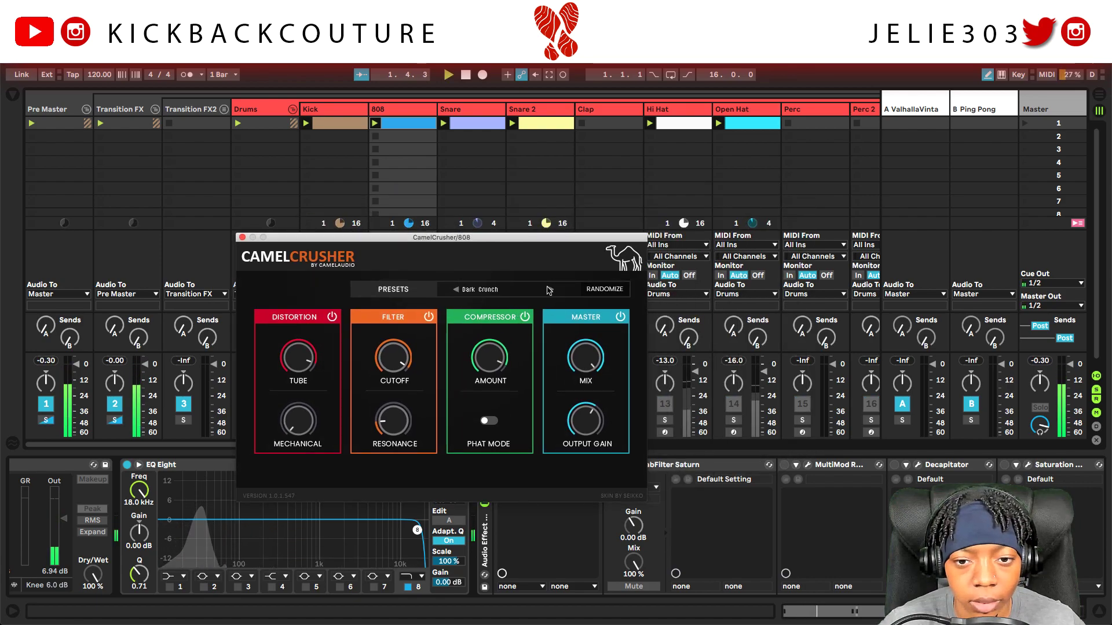
- Audition the CamelCrusher presets Destroyer, Ultra Phat, Distort, Dream and More Beef on the soloed 808
{"action": "left_click", "coordinate": [551, 290]}
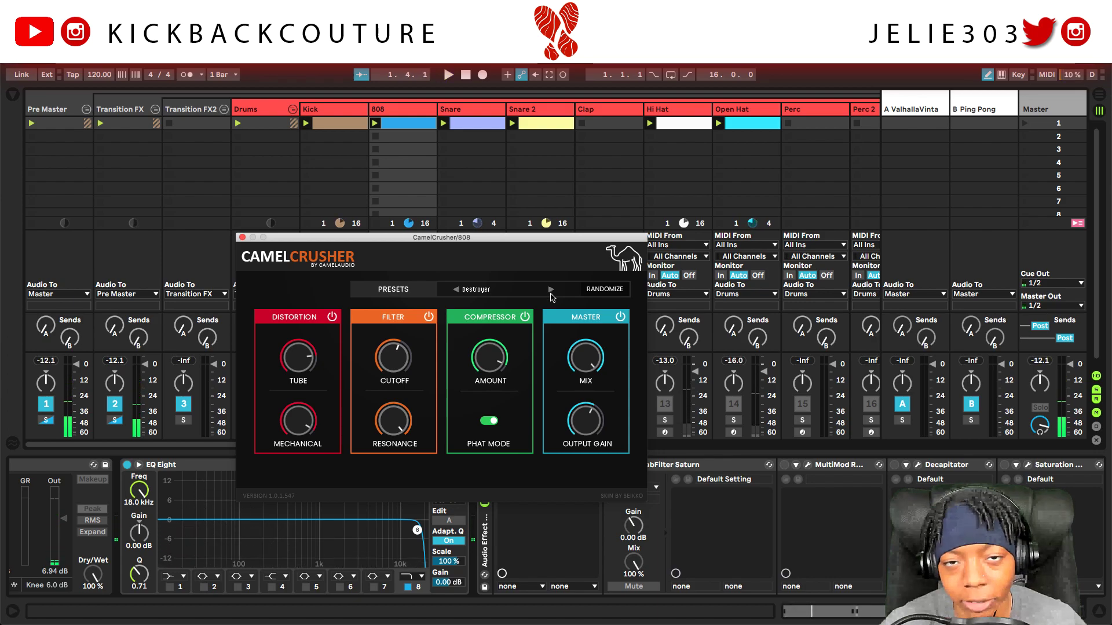
{"action": "left_click", "coordinate": [550, 290]}
{"action": "key", "text": "space"}
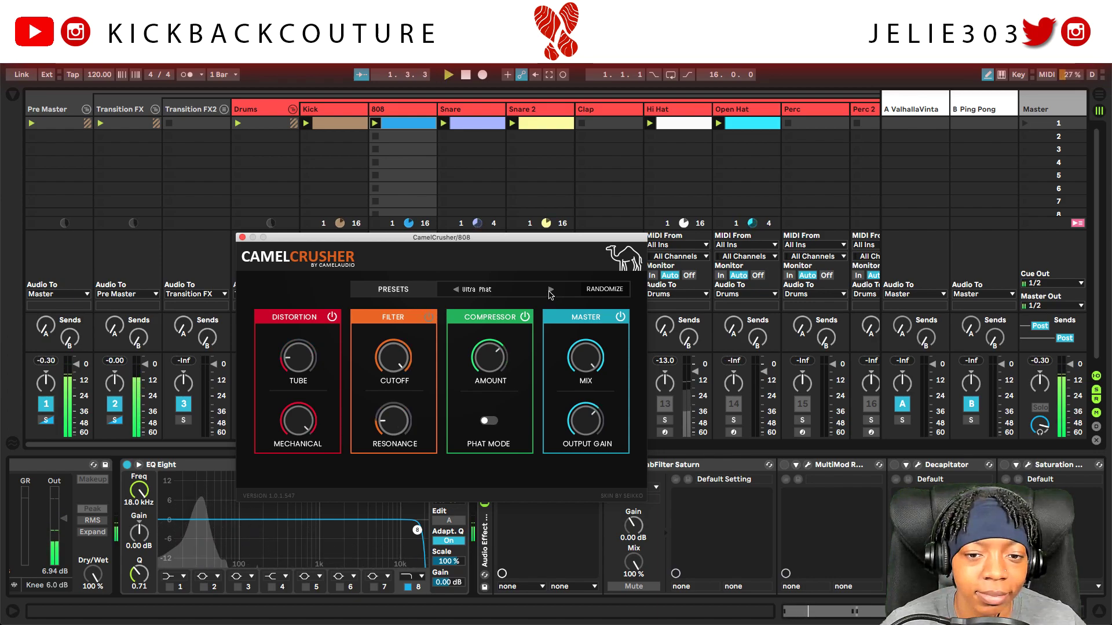
{"action": "left_click", "coordinate": [549, 291]}
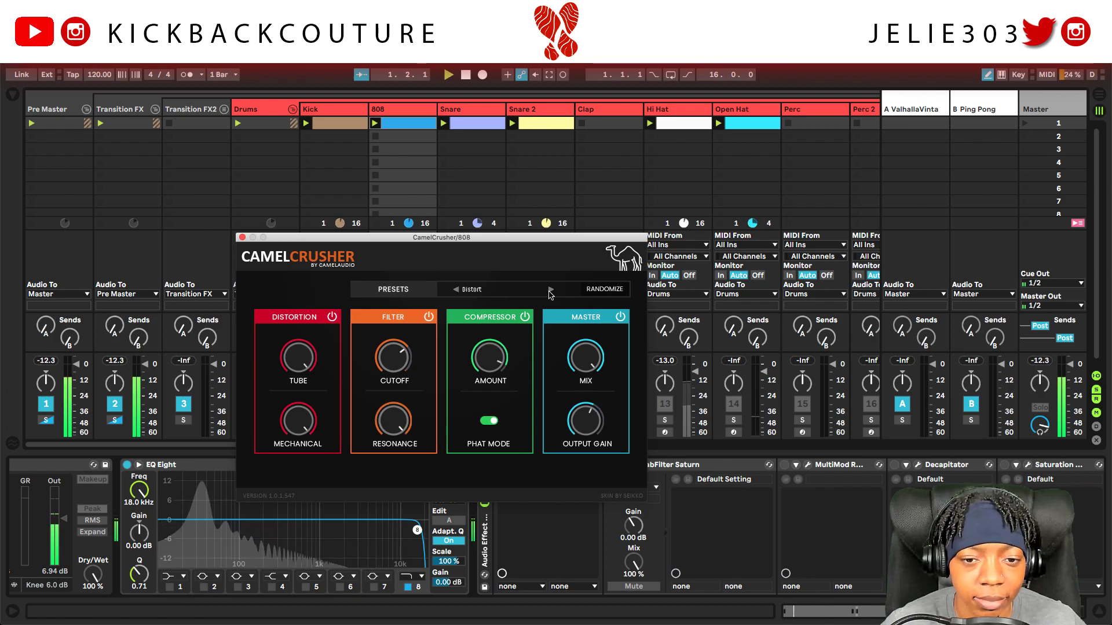
{"action": "left_click", "coordinate": [550, 290]}
{"action": "left_click", "coordinate": [549, 290]}
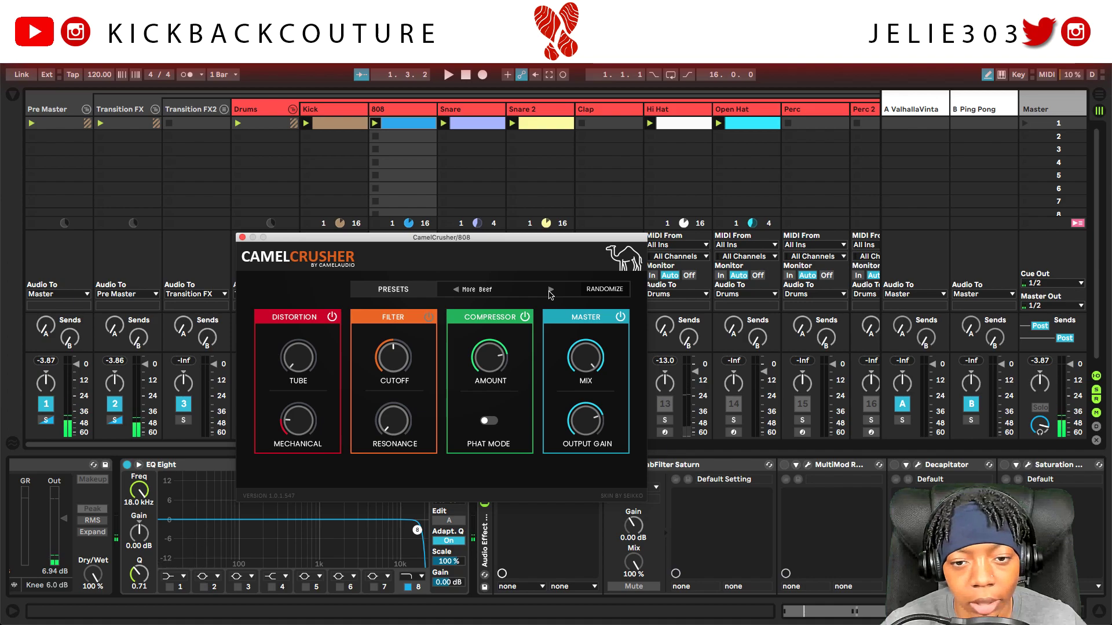
- Audition the CamelCrusher presets Santana Row, Fuzz Filter, Subtle Master, YouWereWarned and Turn it to 11
{"action": "left_click", "coordinate": [550, 291]}
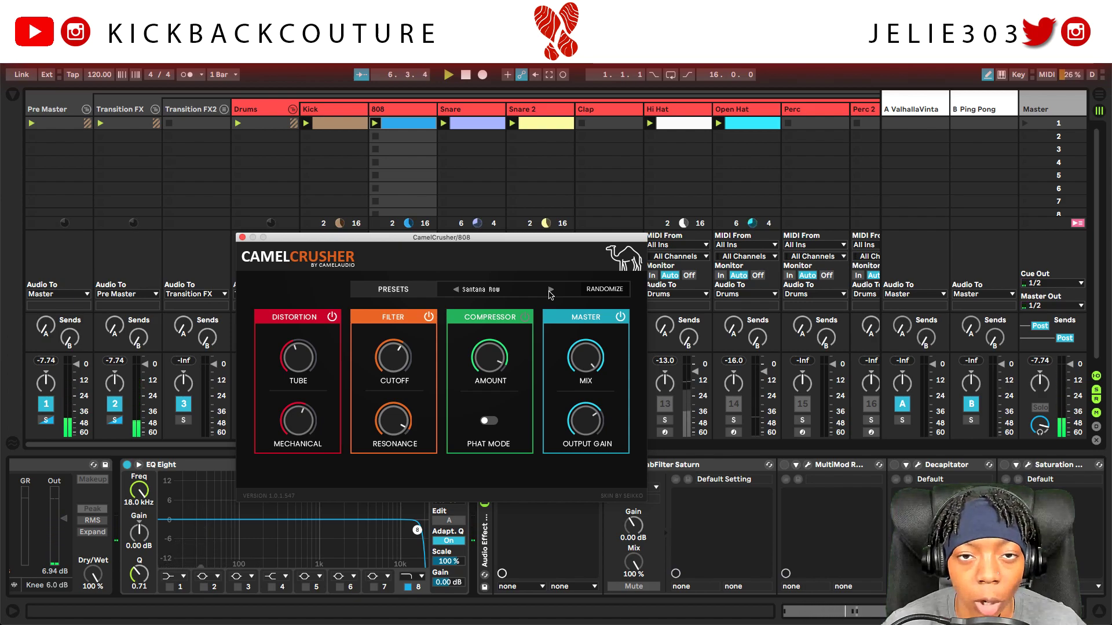
{"action": "left_click", "coordinate": [550, 290]}
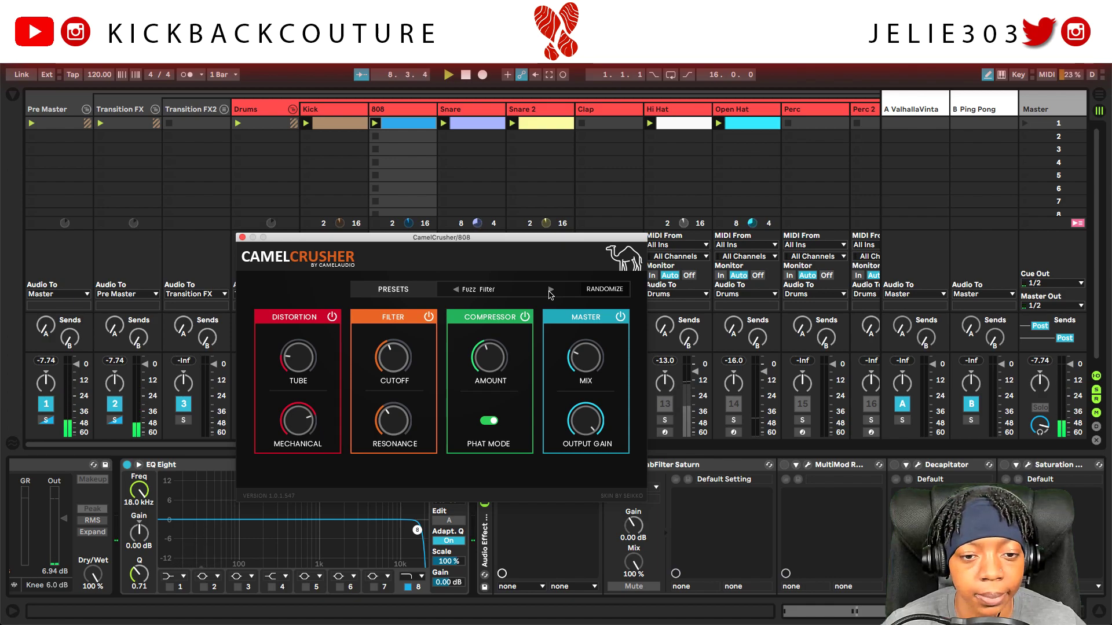
{"action": "left_click", "coordinate": [550, 290]}
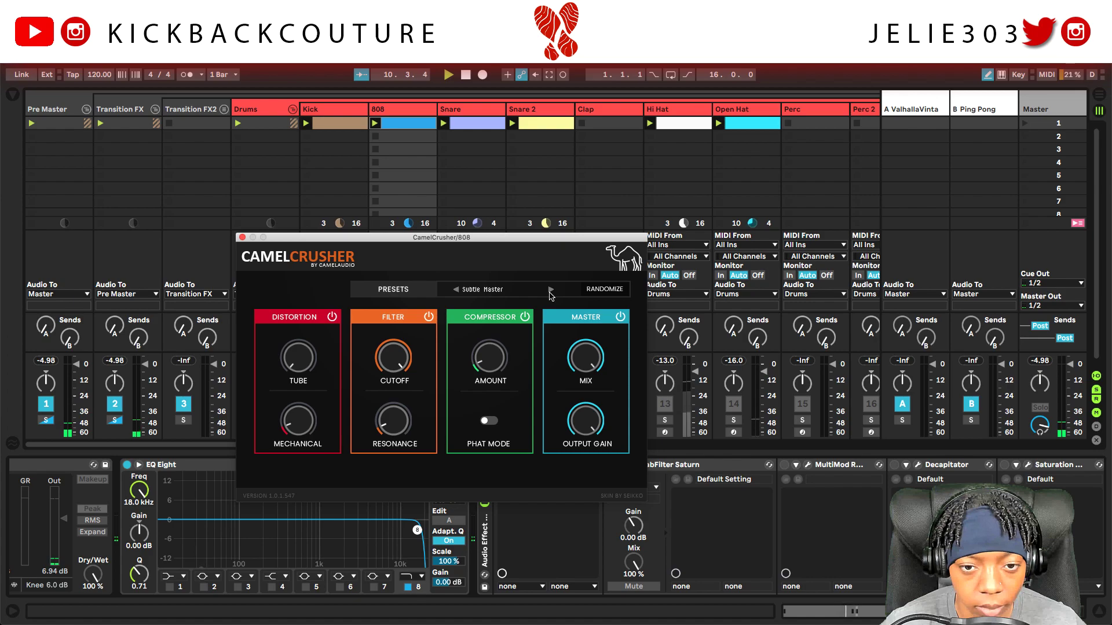
{"action": "left_click", "coordinate": [551, 290]}
{"action": "left_click", "coordinate": [550, 290]}
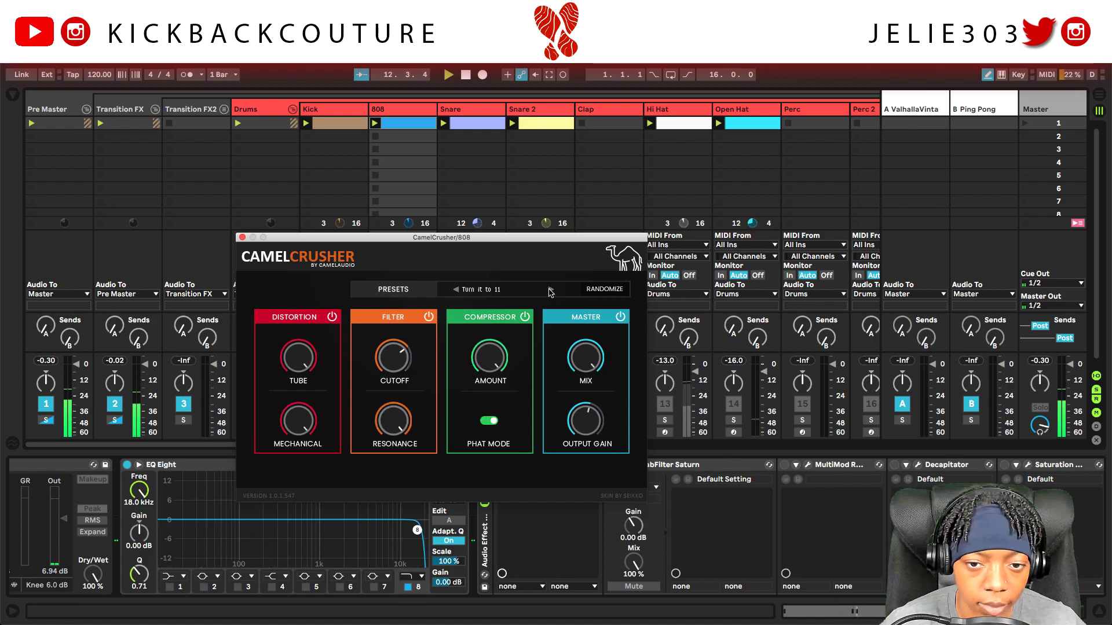
- Audition CamelCrusher's British Clean preset and load British Crunch on the 808
{"action": "left_click", "coordinate": [516, 291]}
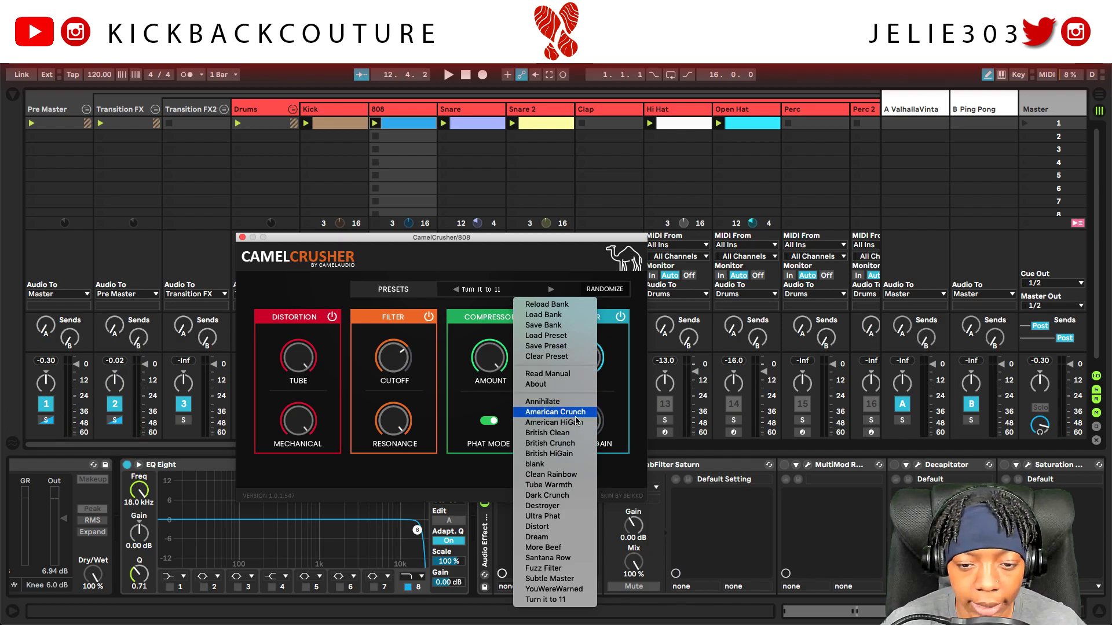
{"action": "left_click", "coordinate": [547, 432]}
{"action": "key", "text": "space"}
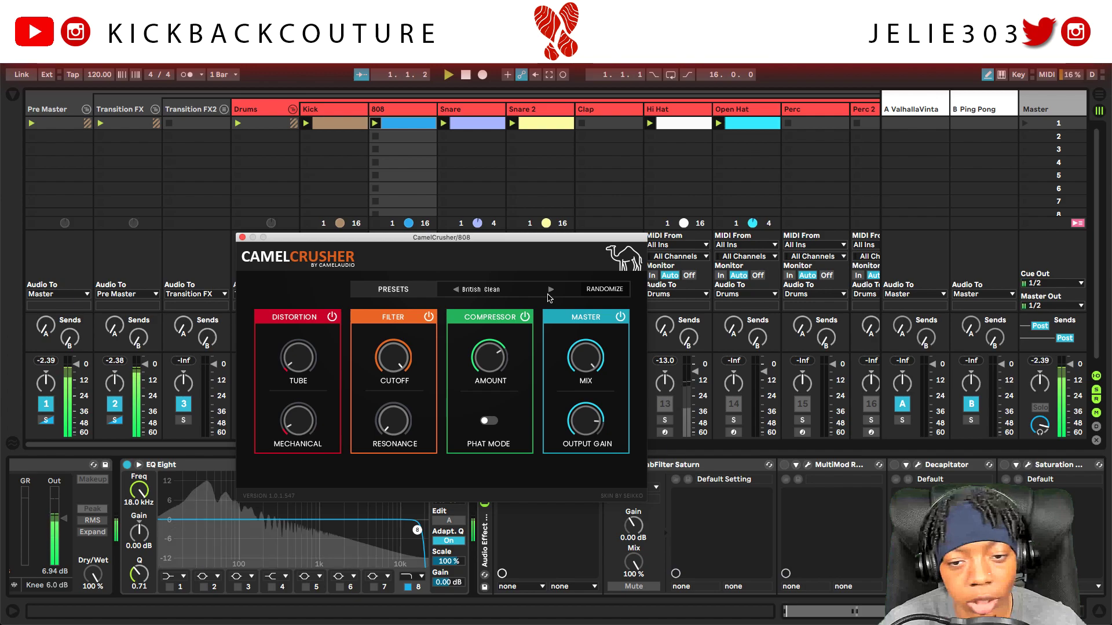
{"action": "left_click", "coordinate": [550, 291]}
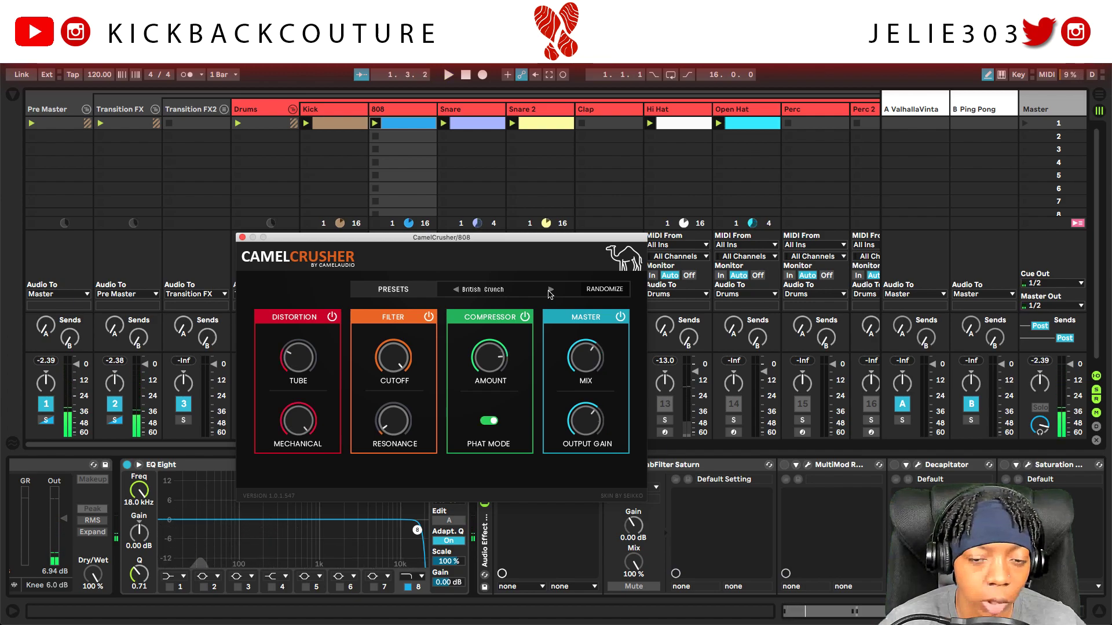
{"action": "key", "text": "space"}
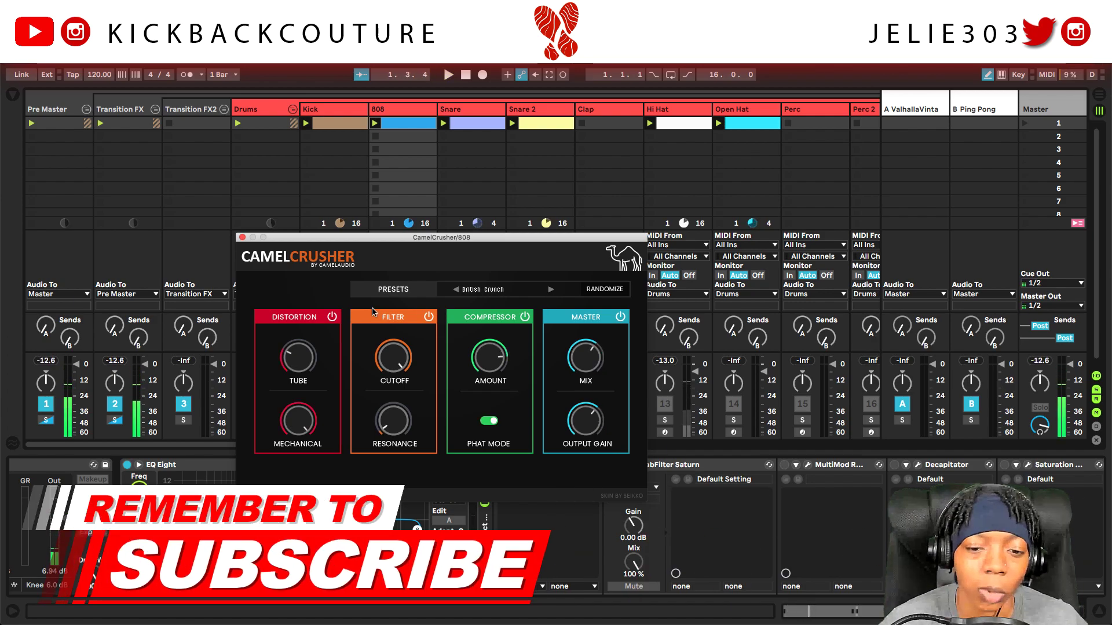
- Close the CamelCrusher window and bypass the plug-in while the 808 plays
{"action": "left_click", "coordinate": [243, 238]}
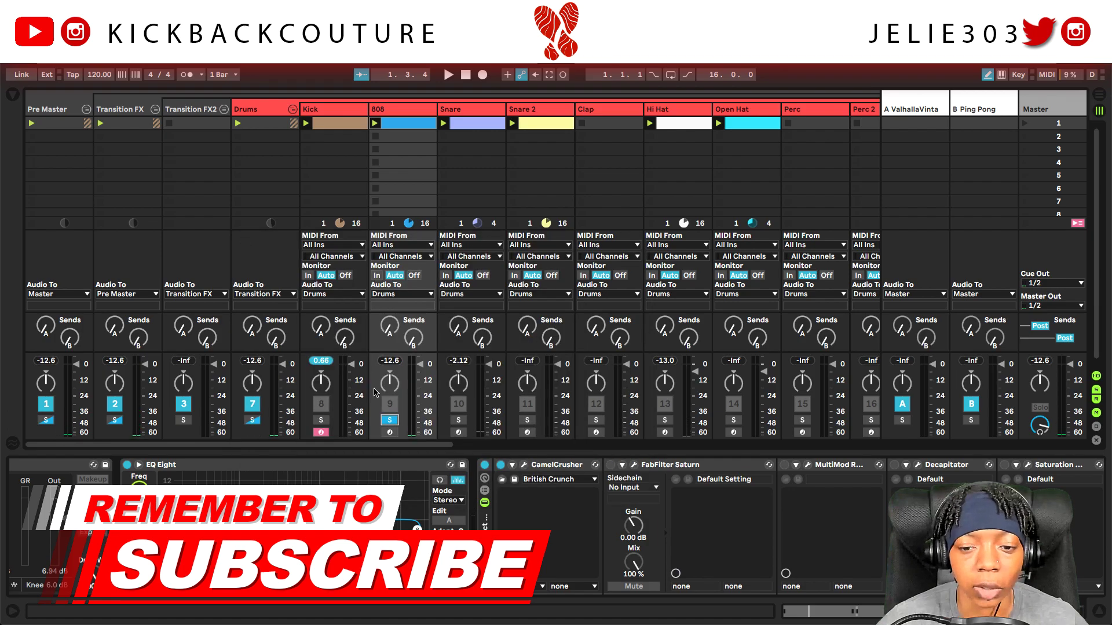
{"action": "key", "text": "space"}
{"action": "left_click", "coordinate": [500, 465]}
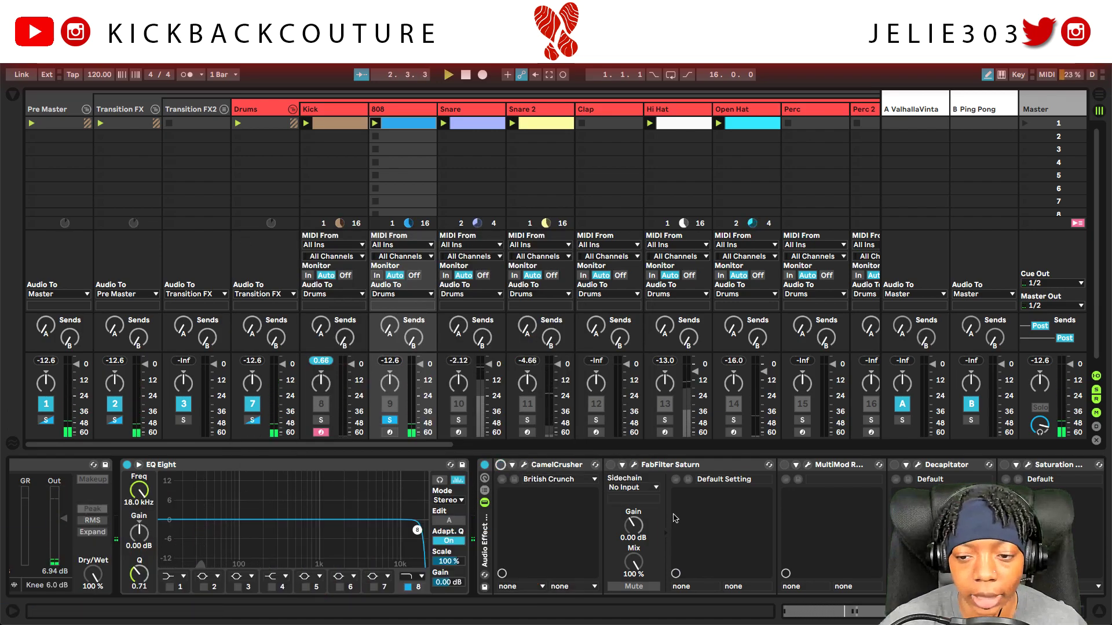
- Enable the Saturation Knob plug-in in the 808's effect rack and open its window
{"action": "scroll", "coordinate": [868, 480], "scroll_direction": "right", "scroll_amount": 3}
{"action": "left_click", "coordinate": [917, 465]}
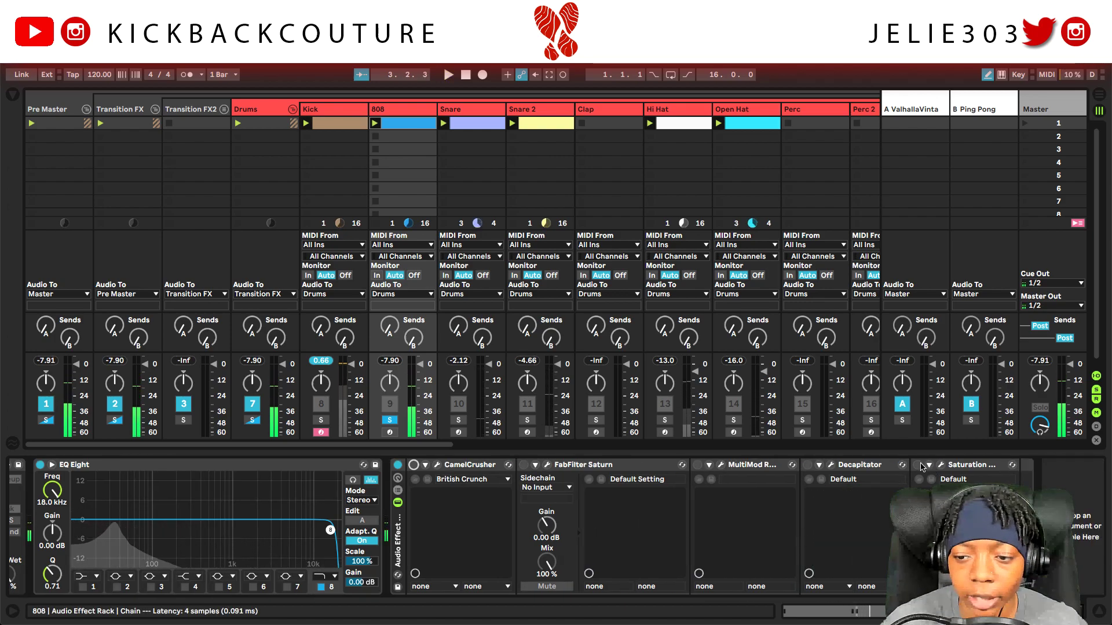
{"action": "left_click", "coordinate": [941, 467]}
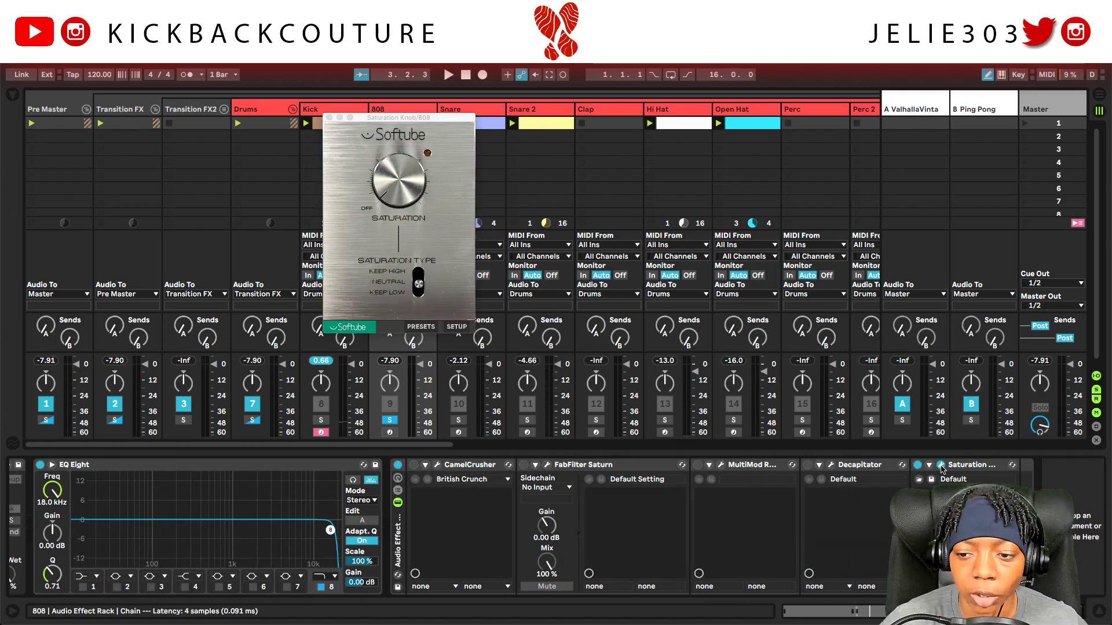
{"action": "left_click_drag", "start_coordinate": [409, 119], "coordinate": [488, 263]}
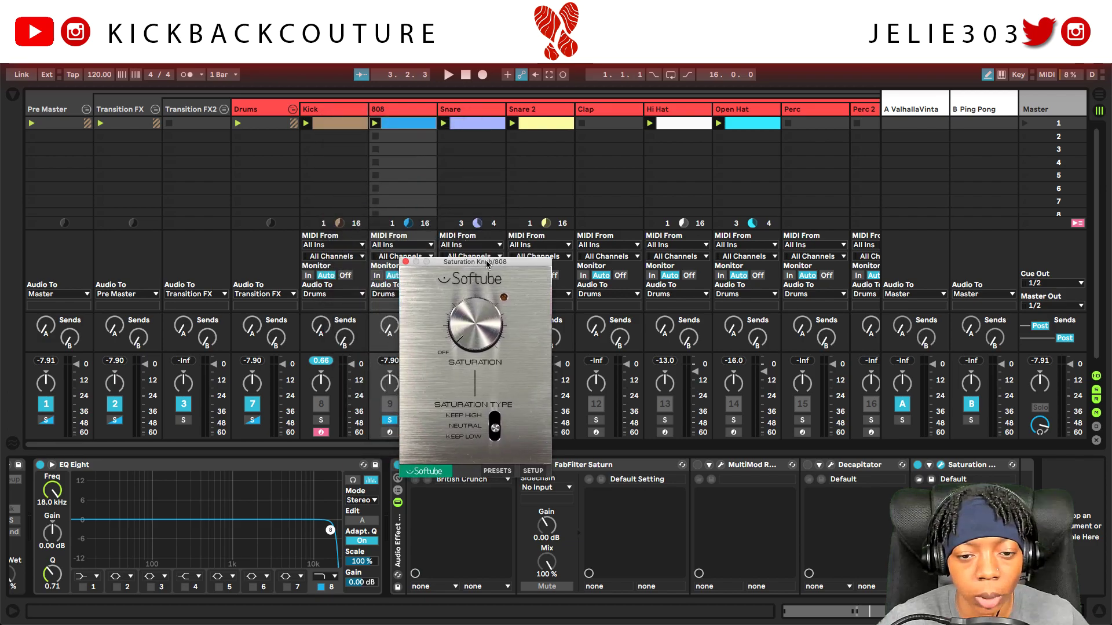
- Set the Saturation Knob's saturation type to Keep High, raise the saturation amount and play the 808
{"action": "left_click", "coordinate": [476, 417]}
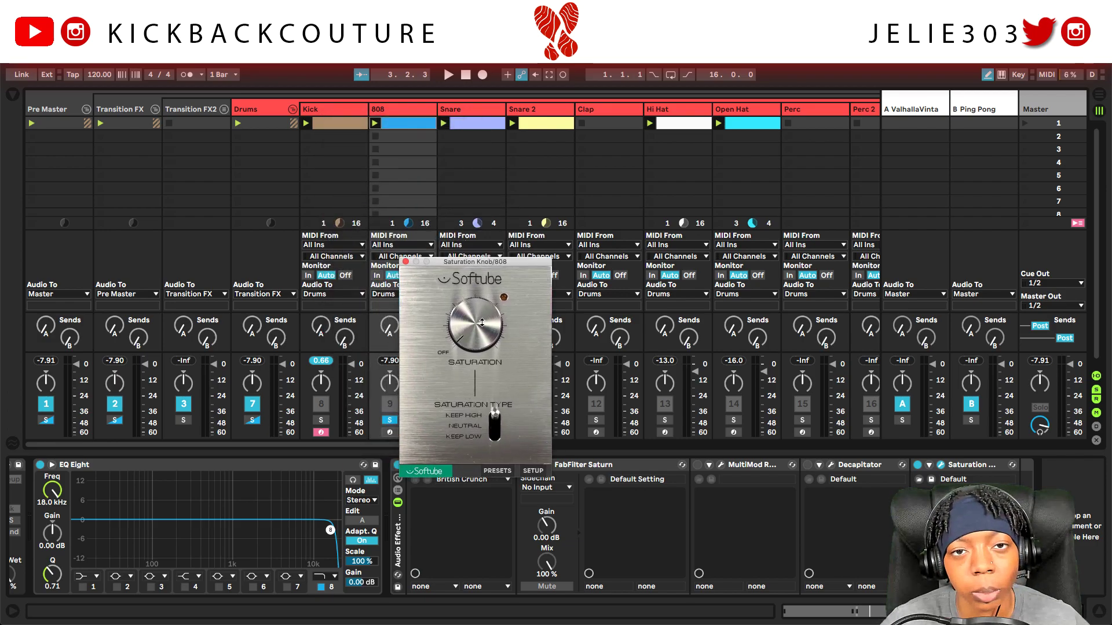
{"action": "left_click_drag", "start_coordinate": [480, 334], "coordinate": [485, 262]}
{"action": "key", "text": "space"}
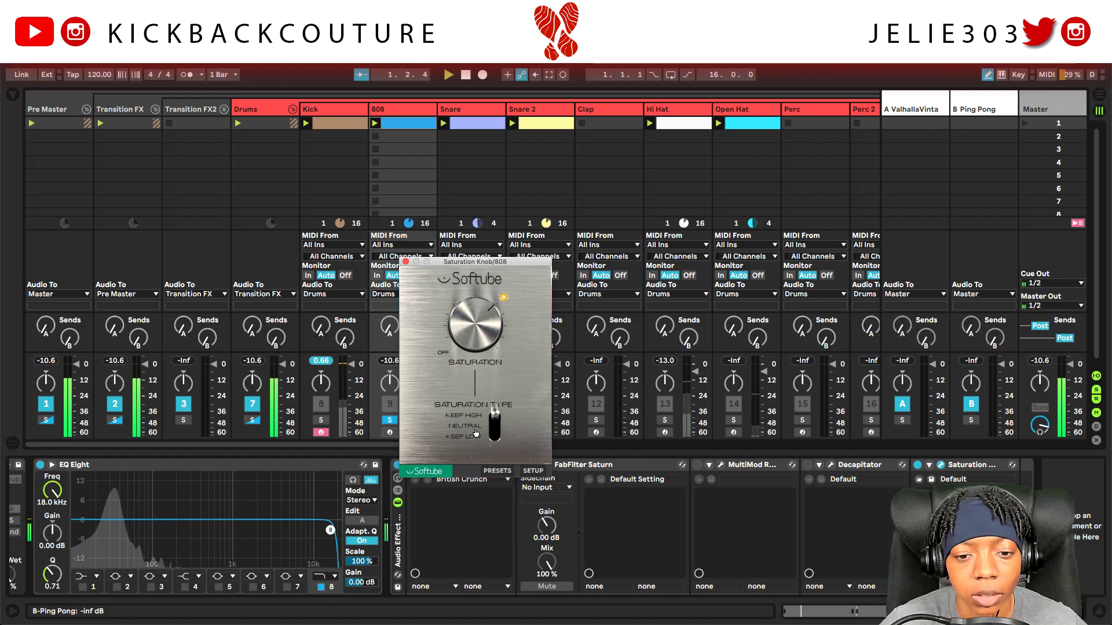
- Compare the Saturation Knob's Neutral and Keep Low types on the playing 808 and lower the saturation amount with Keep High selected
{"action": "left_click", "coordinate": [475, 426]}
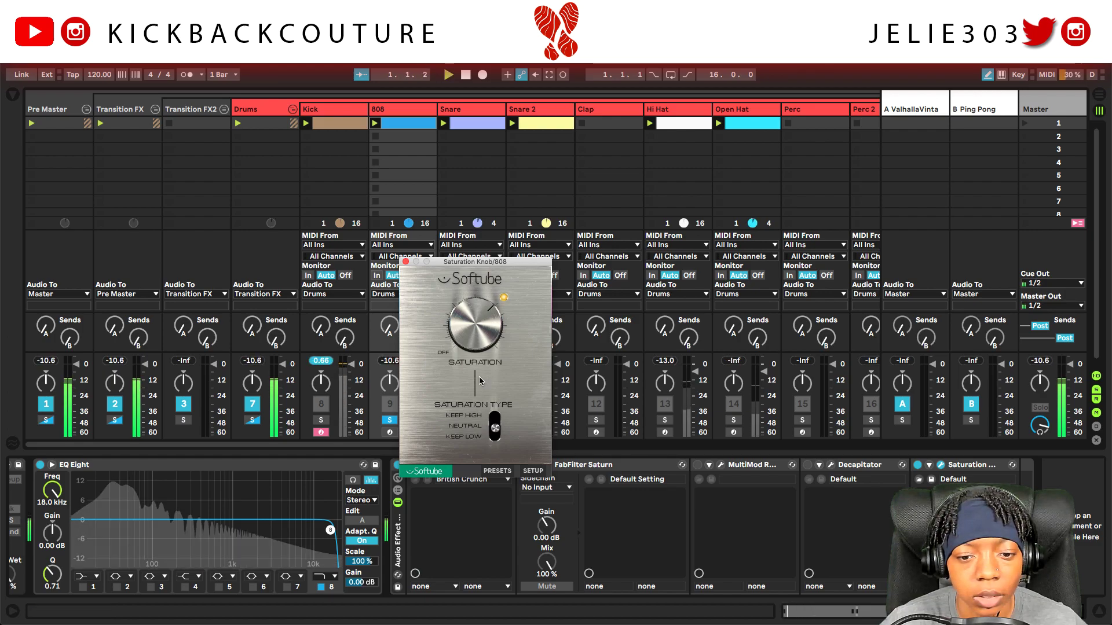
{"action": "left_click", "coordinate": [476, 437]}
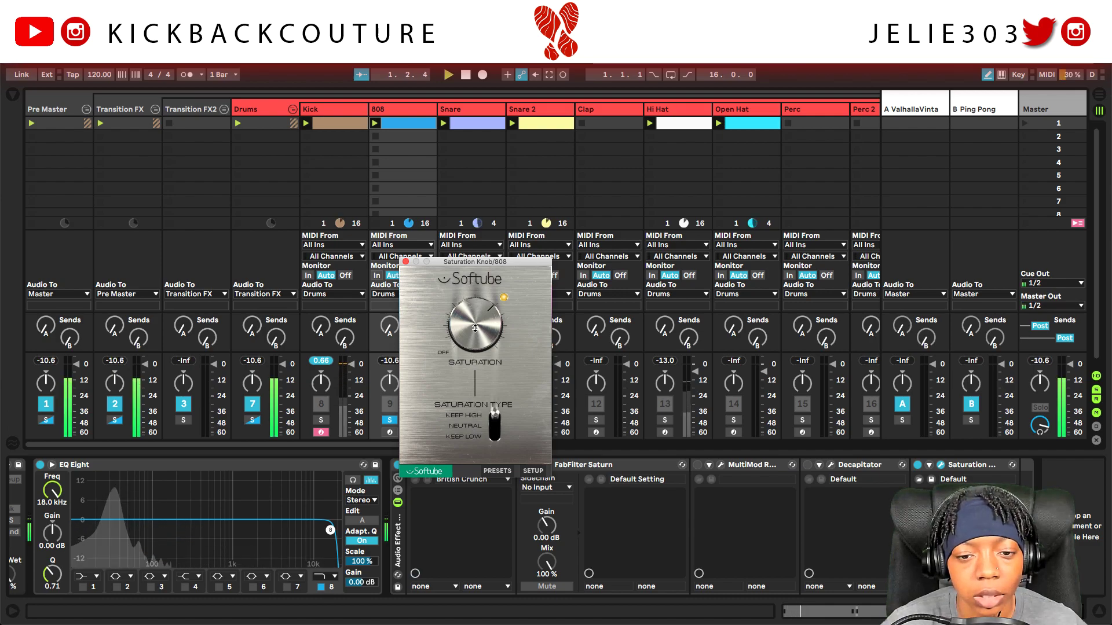
{"action": "left_click_drag", "start_coordinate": [475, 323], "coordinate": [477, 338]}
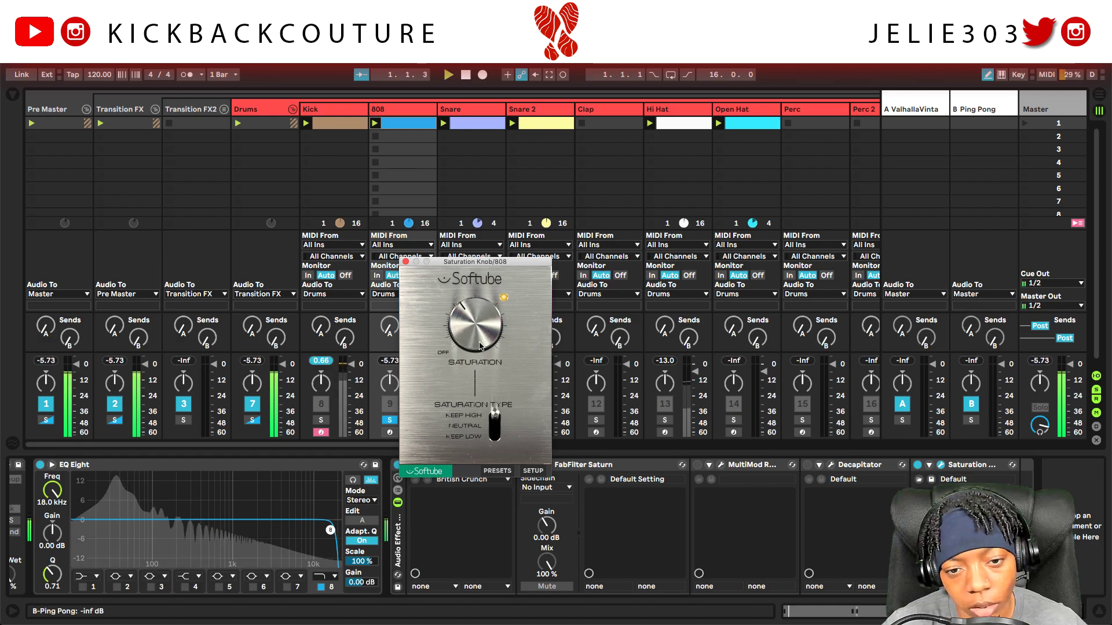
- Replace the bypassed Saturation Knob with FabFilter Saturn on the 808 and open Saturn's window lower on the screen
{"action": "left_click", "coordinate": [405, 262]}
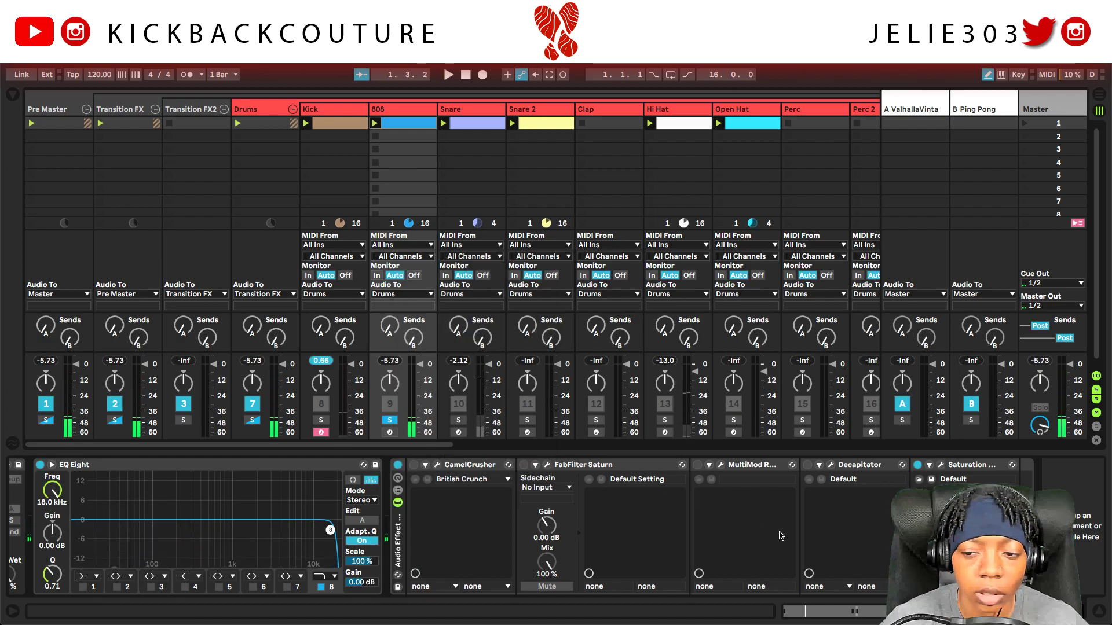
{"action": "left_click", "coordinate": [918, 466]}
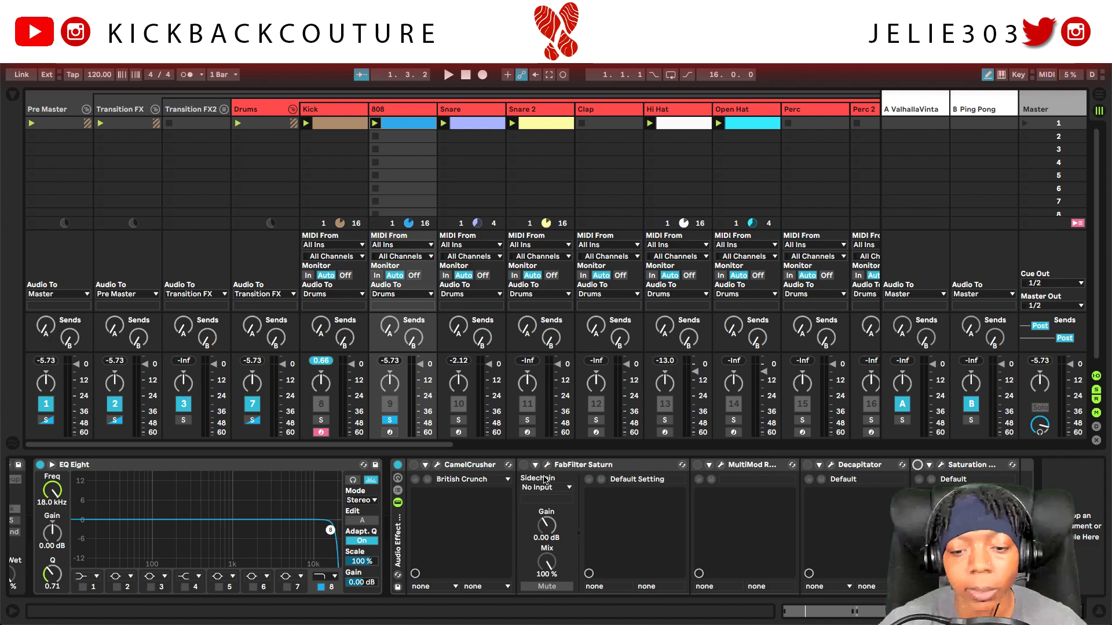
{"action": "left_click", "coordinate": [547, 466]}
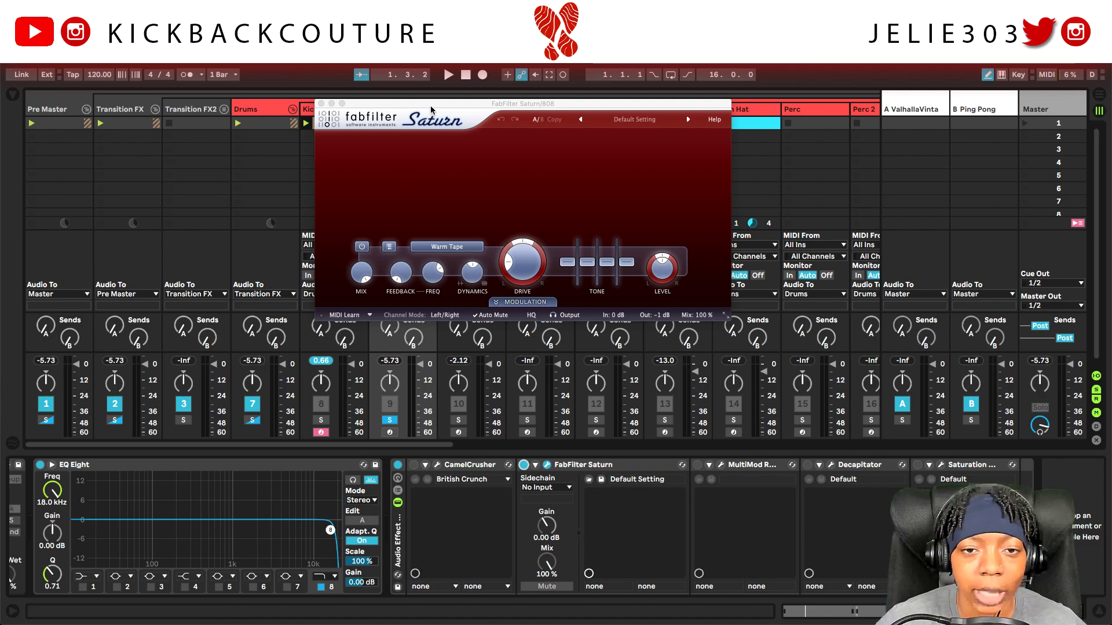
{"action": "left_click_drag", "start_coordinate": [431, 107], "coordinate": [405, 201]}
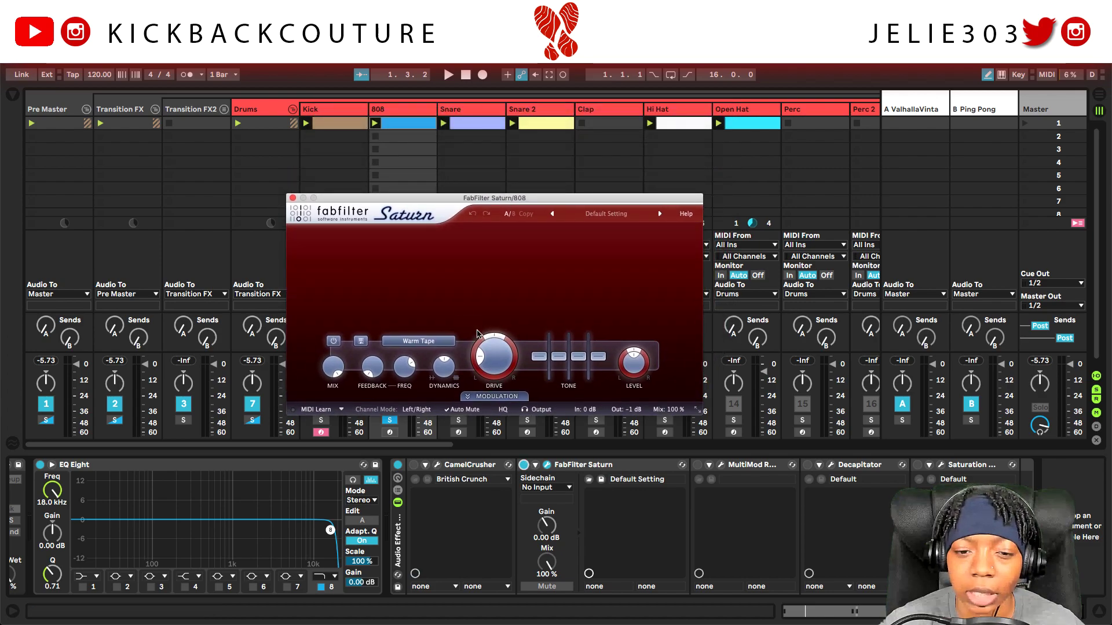
- Play the 808 through Saturn's Warm Tape style and raise the Band 1 Drive to about 41%
{"action": "mouse_move", "coordinate": [498, 357]}
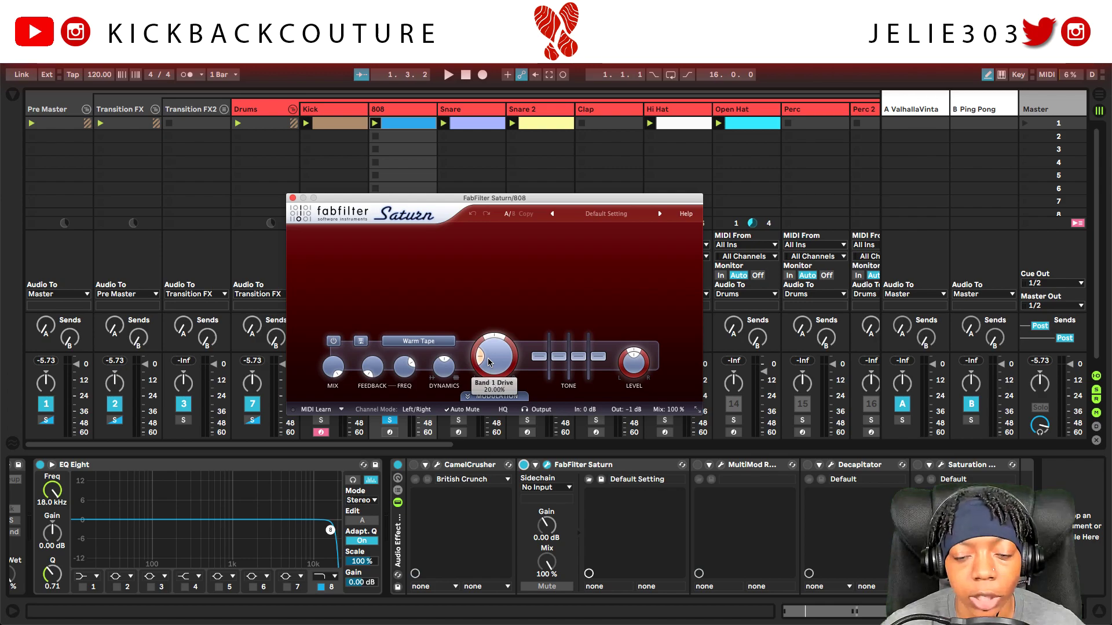
{"action": "key", "text": "space"}
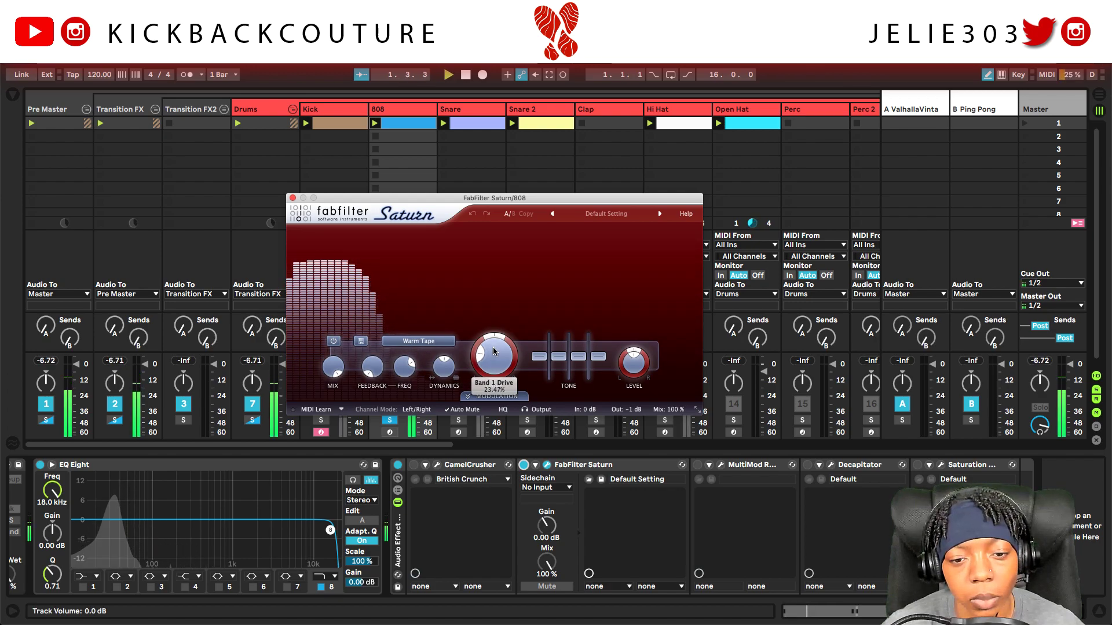
{"action": "left_click_drag", "start_coordinate": [488, 362], "coordinate": [501, 324]}
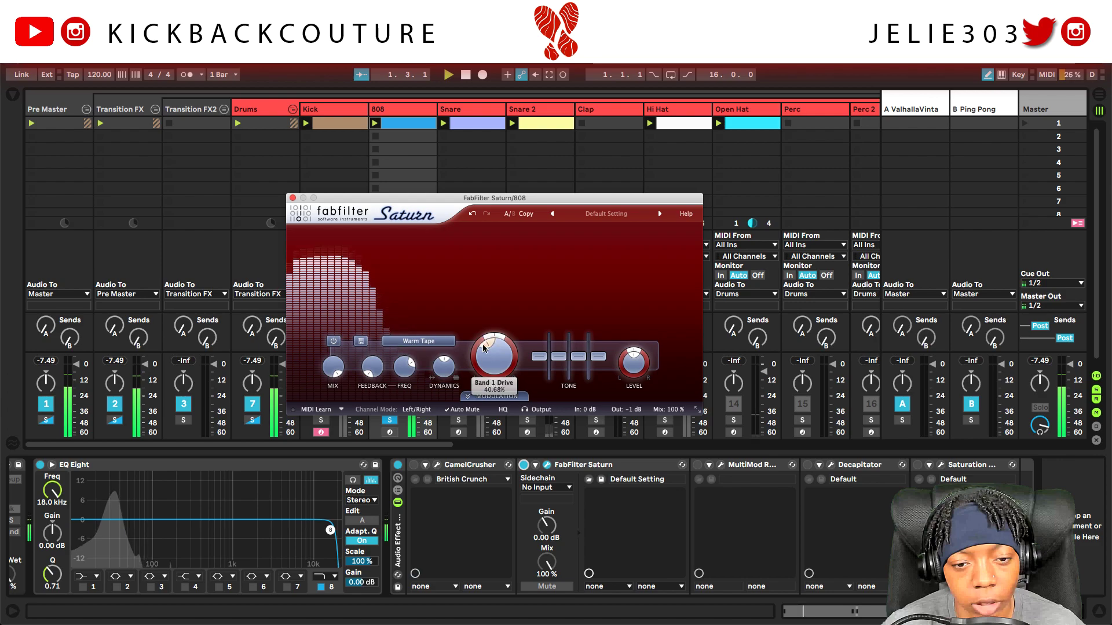
- Audition Saturn's Destroy style on the 808 and adjust the Band 1 Drive
{"action": "left_click", "coordinate": [420, 342]}
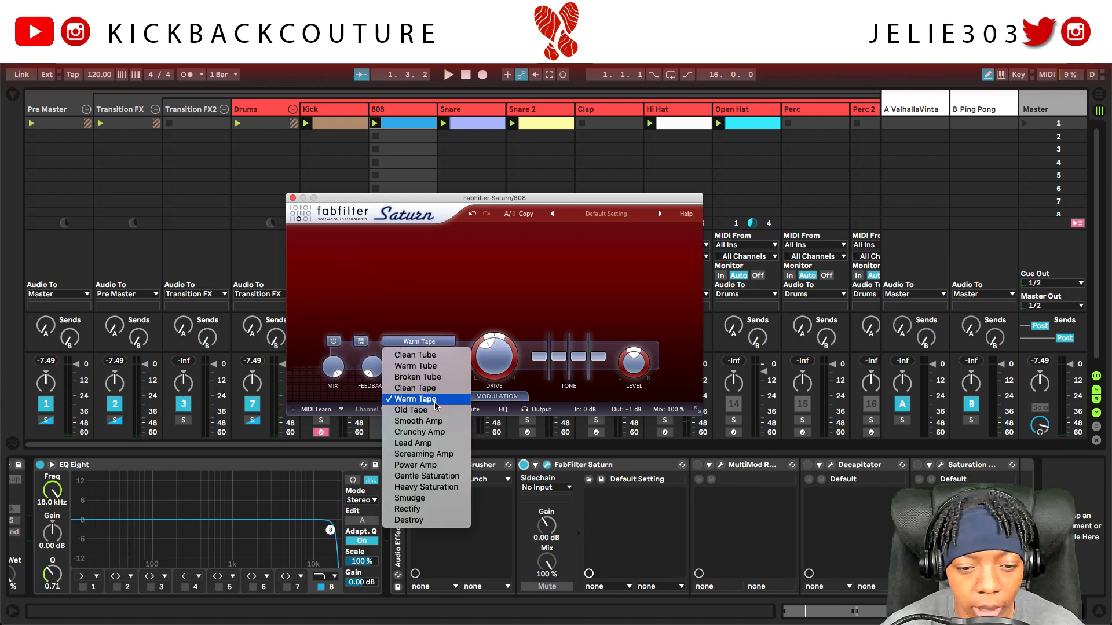
{"action": "left_click", "coordinate": [436, 520]}
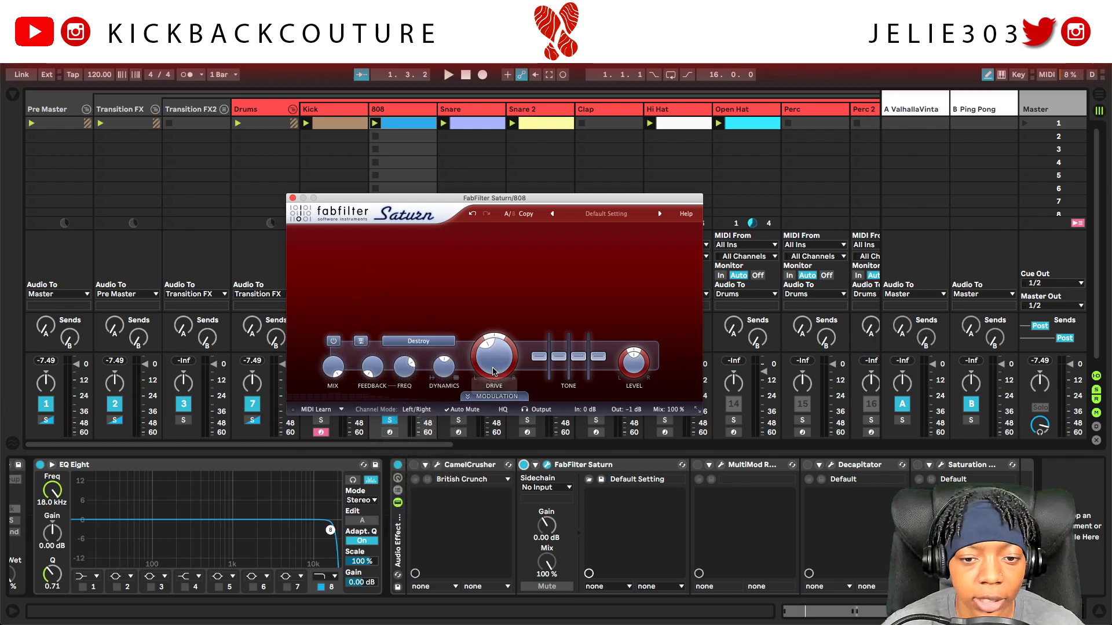
{"action": "key", "text": "space"}
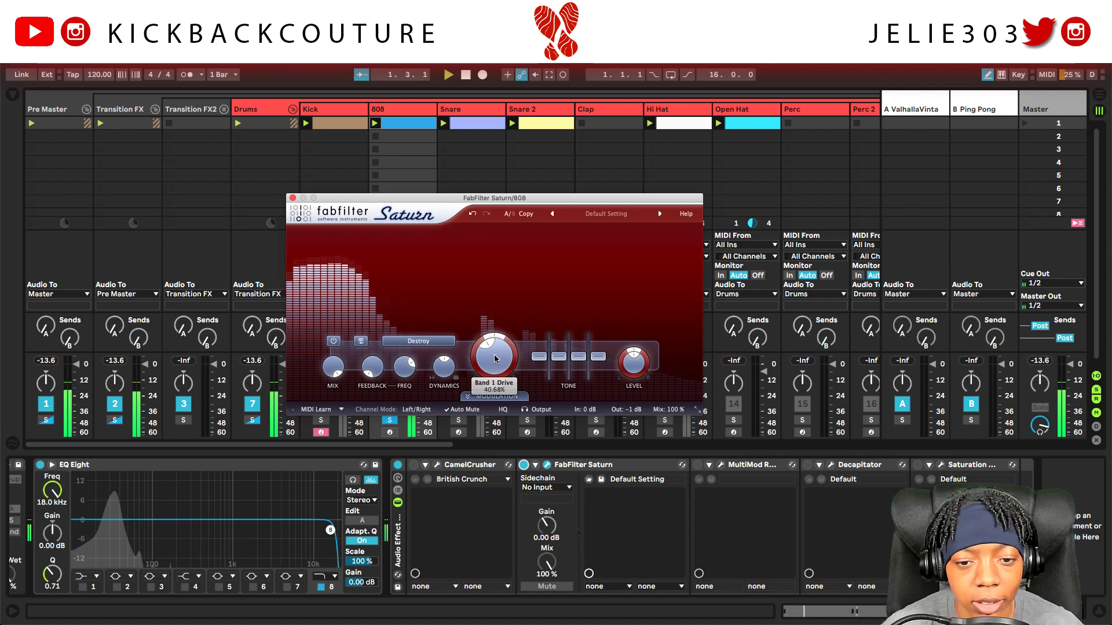
{"action": "mouse_move", "coordinate": [495, 359]}
{"action": "left_mouse_down"}
{"action": "mouse_move", "coordinate": [497, 301]}
{"action": "mouse_move", "coordinate": [498, 356]}
{"action": "left_mouse_up"}
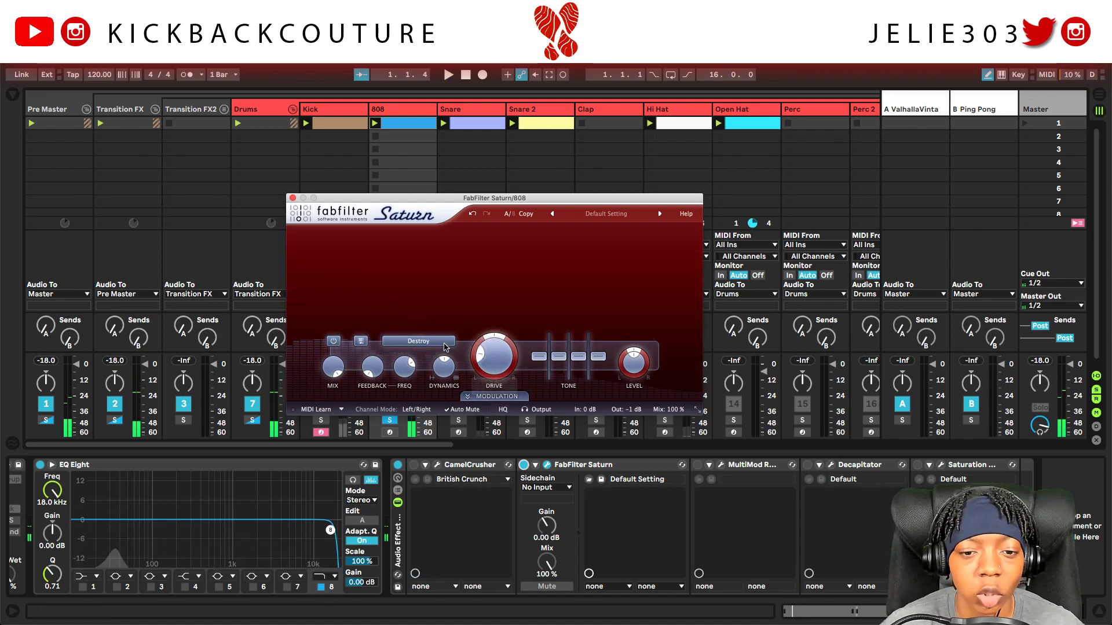
- Set Saturn's style to Clean Tube and raise the Band 1 Drive to about 97% while the 808 plays
{"action": "left_click", "coordinate": [440, 343]}
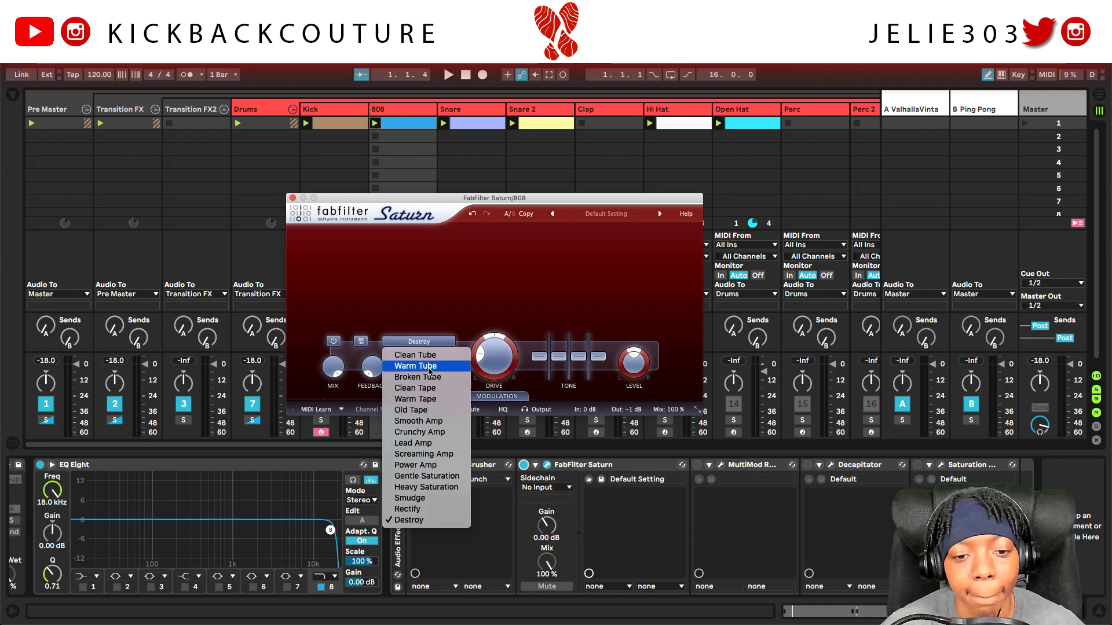
{"action": "left_click", "coordinate": [428, 355]}
{"action": "key", "text": "space"}
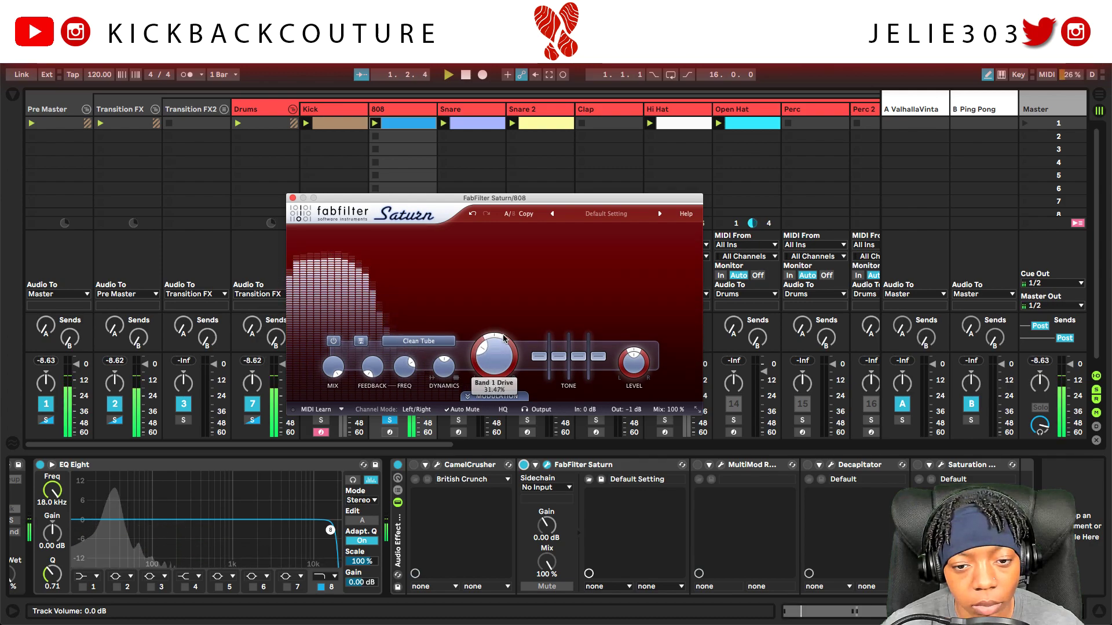
{"action": "mouse_move", "coordinate": [504, 339]}
{"action": "left_mouse_down"}
{"action": "mouse_move", "coordinate": [514, 290]}
{"action": "mouse_move", "coordinate": [501, 360]}
{"action": "left_mouse_up"}
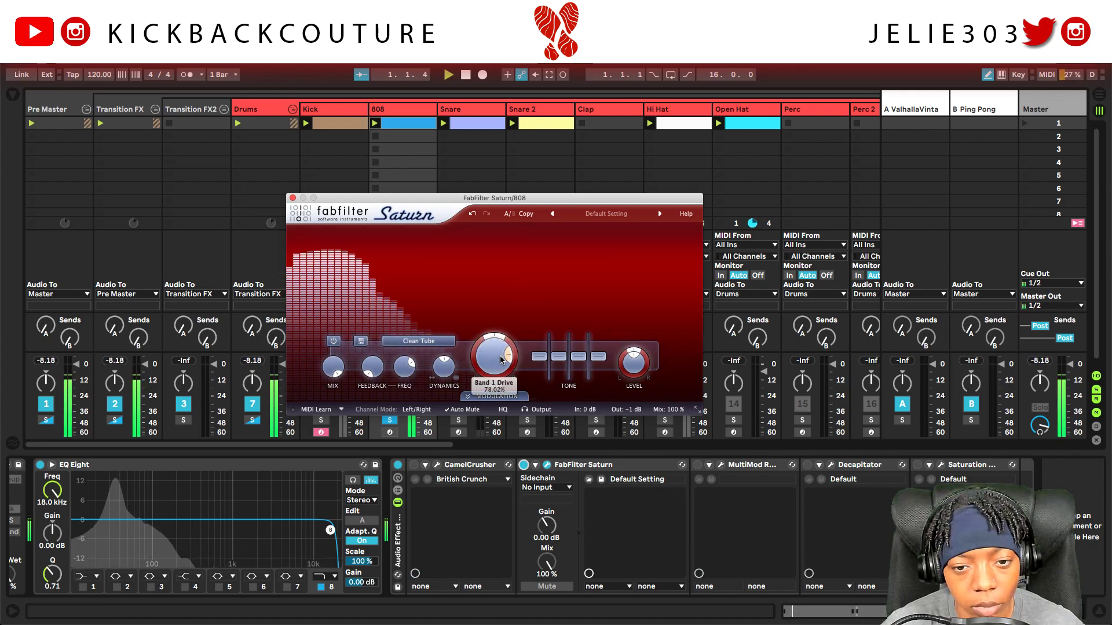
{"action": "scroll", "coordinate": [499, 361], "scroll_direction": "up", "scroll_amount": 5}
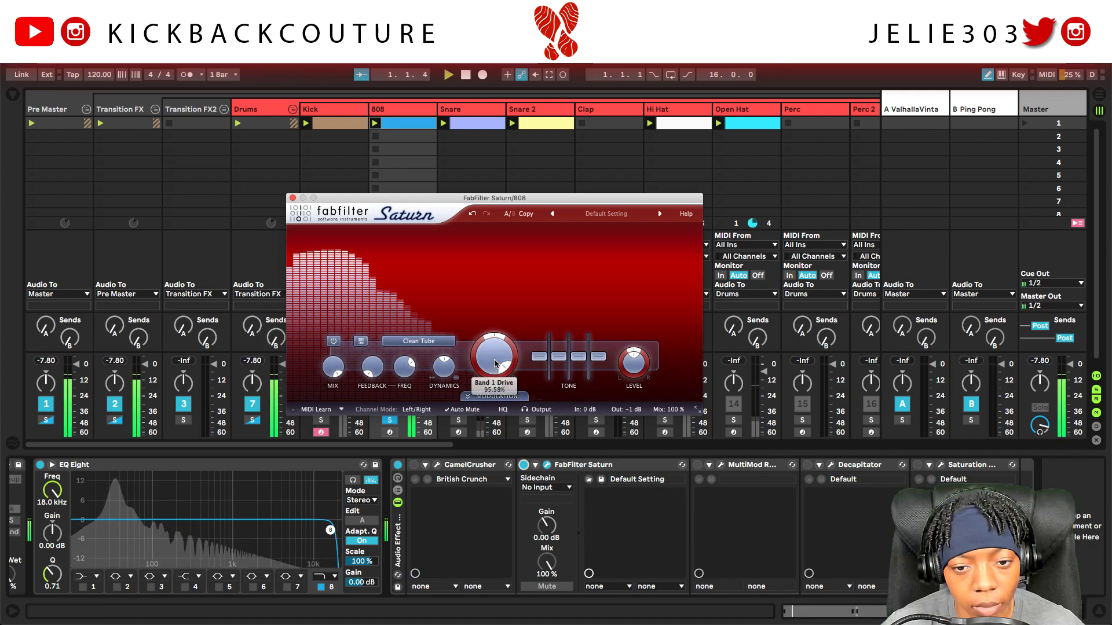
{"action": "scroll", "coordinate": [496, 359], "scroll_direction": "up", "scroll_amount": 1}
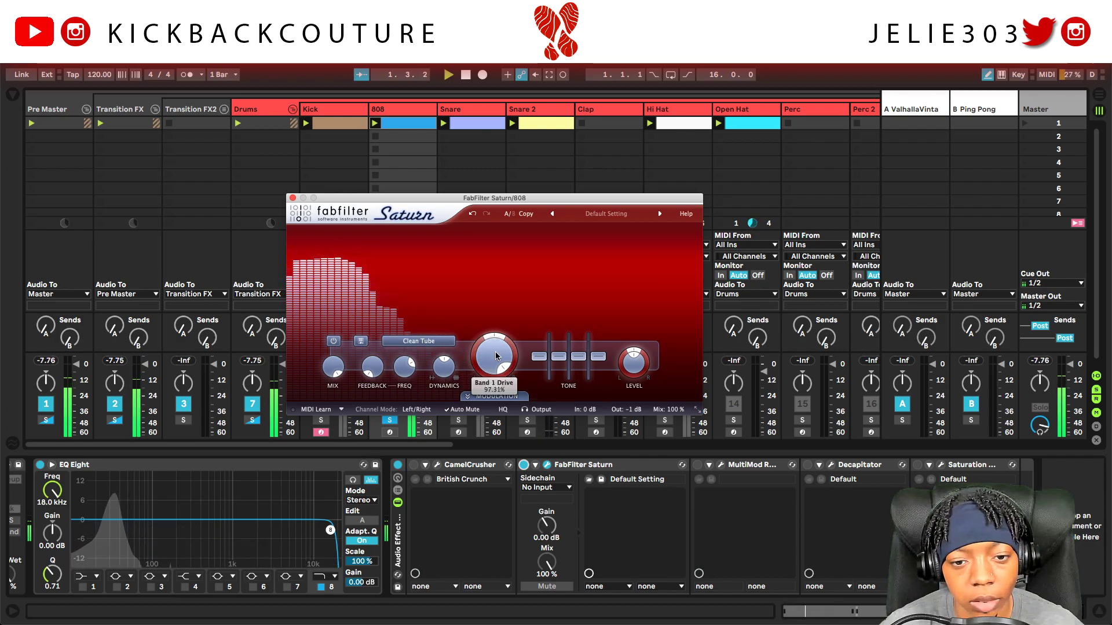
{"action": "key", "text": "space"}
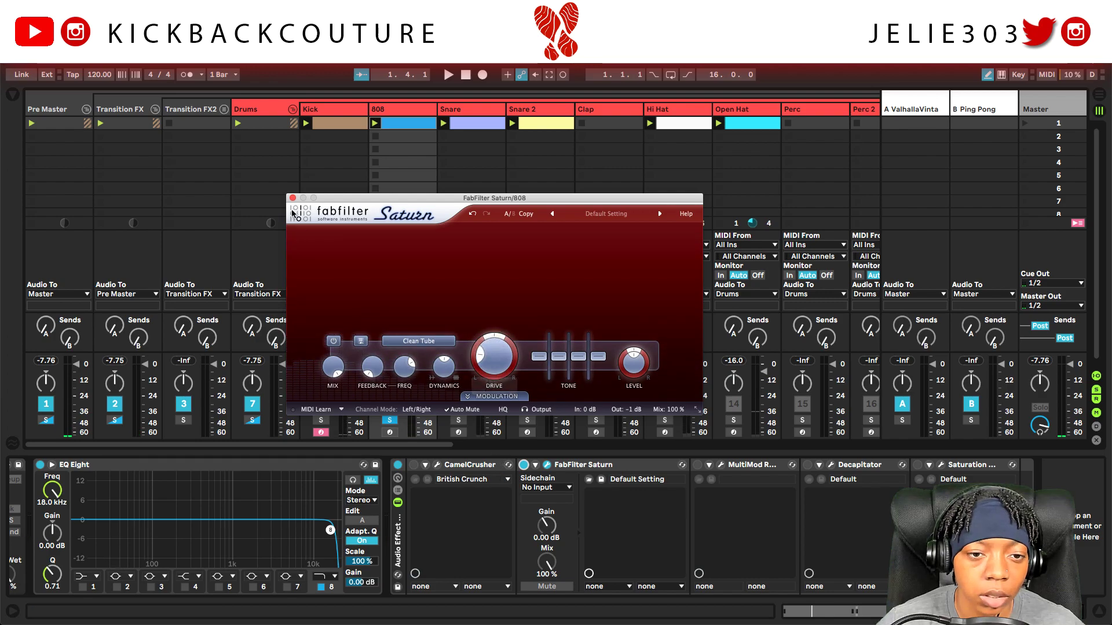
- Switch the 808 from FabFilter Saturn back to CamelCrusher and audition its British Crunch preset
{"action": "left_click", "coordinate": [292, 197]}
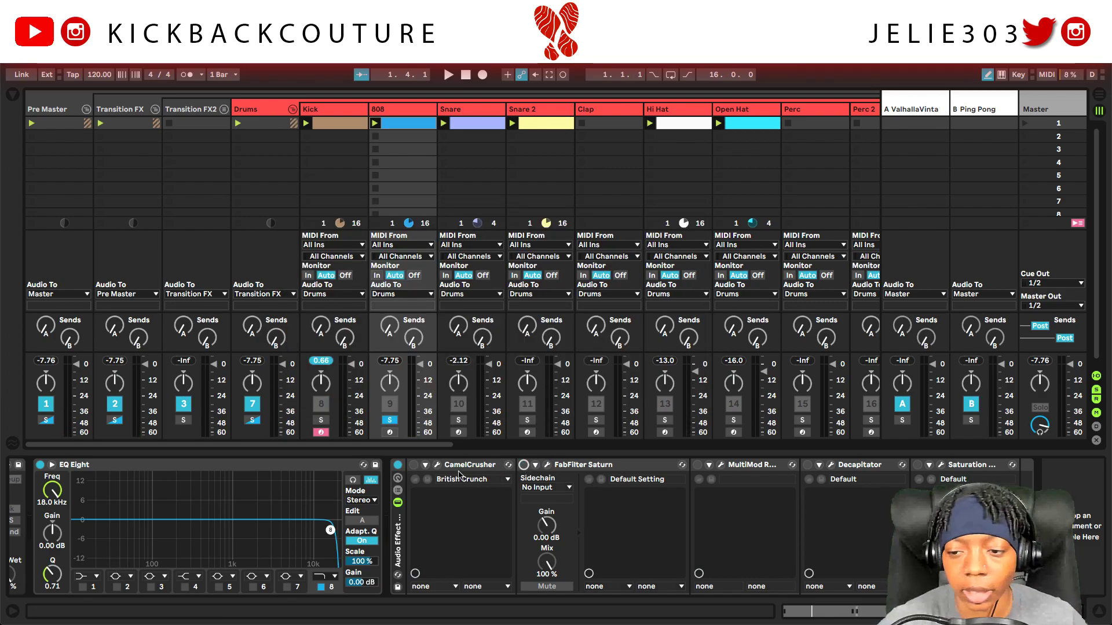
{"action": "left_click", "coordinate": [413, 465]}
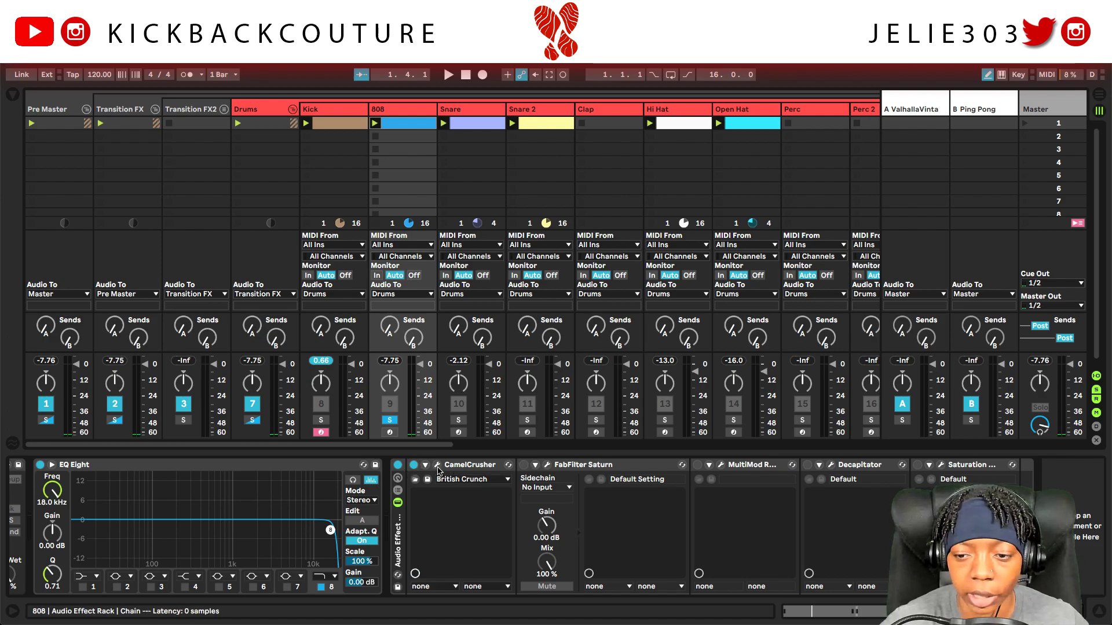
{"action": "left_click", "coordinate": [438, 467]}
{"action": "key", "text": "space"}
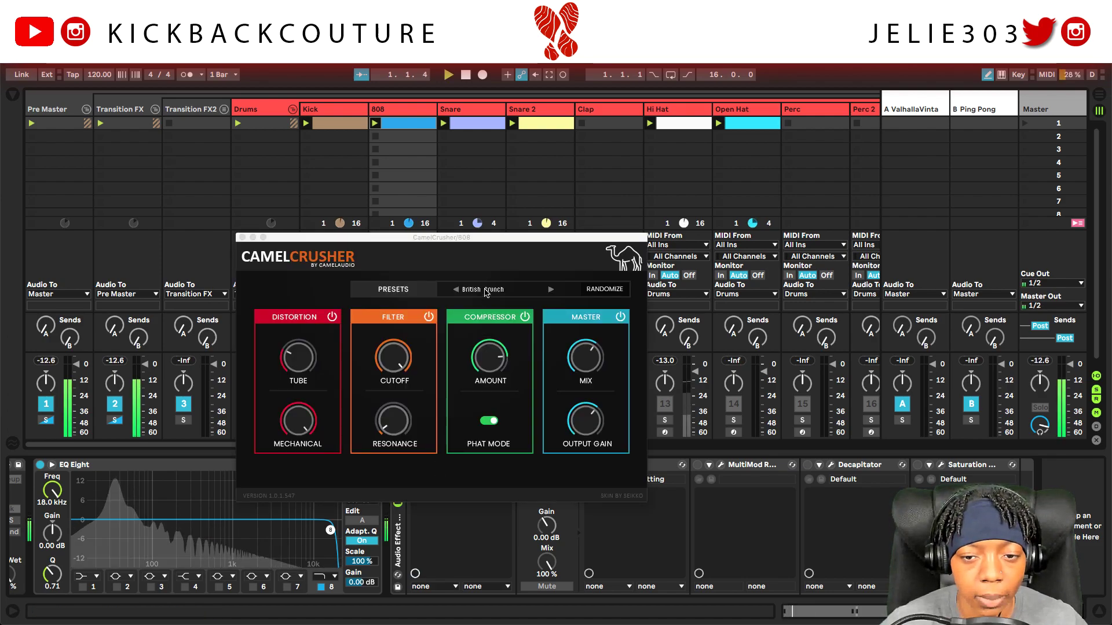
{"action": "left_click", "coordinate": [242, 238]}
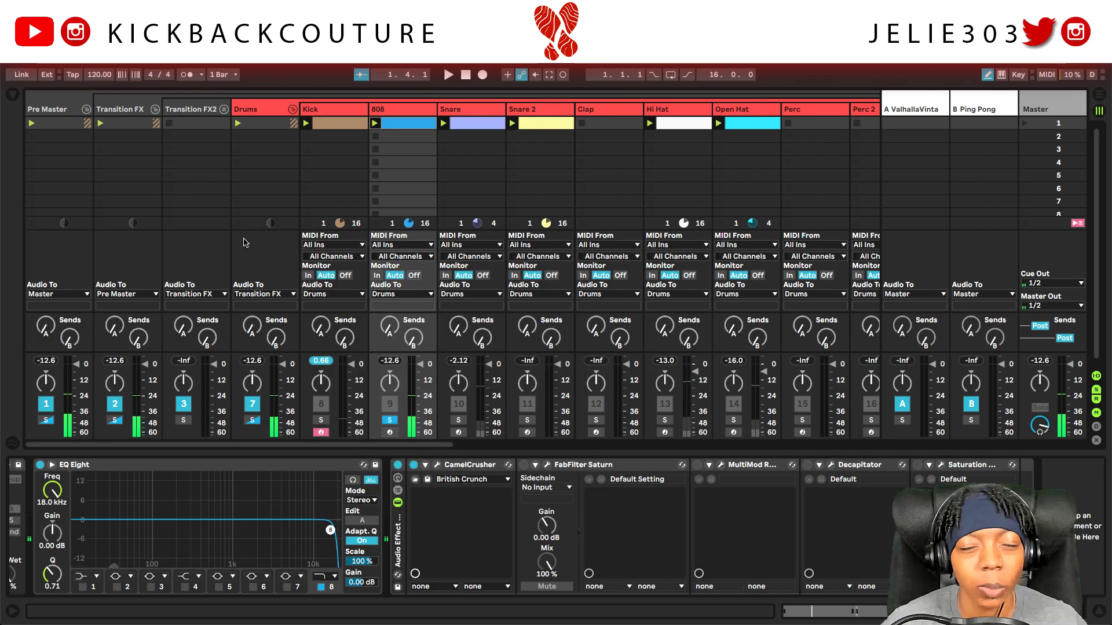
- Open the MixChecker Pro plug-in from the Master track's device chain
{"action": "left_click", "coordinate": [1040, 107]}
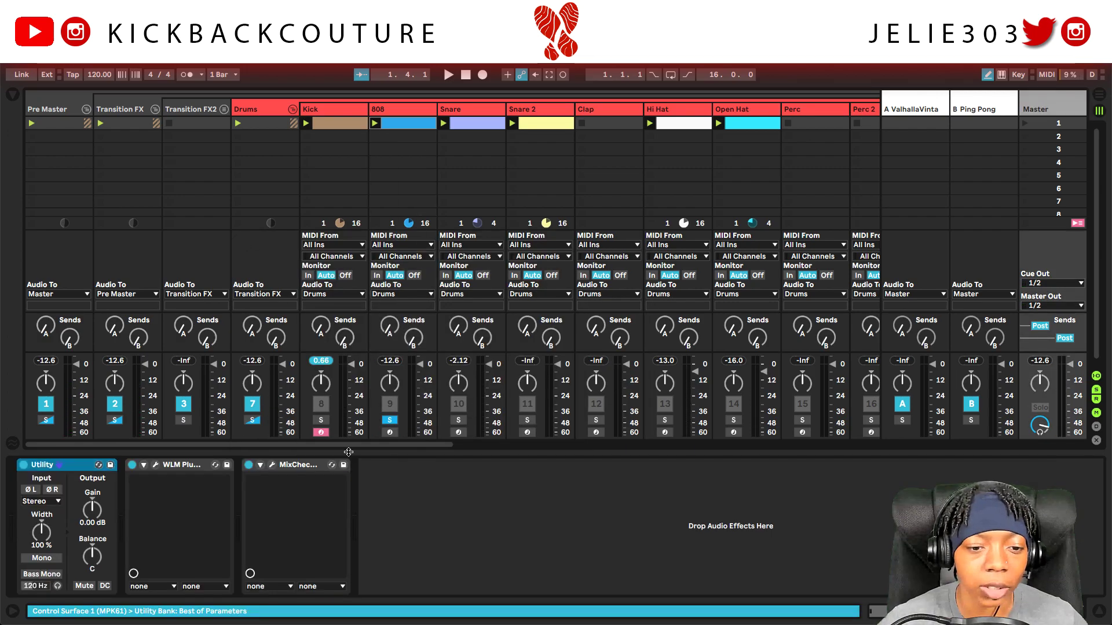
{"action": "left_click", "coordinate": [273, 466]}
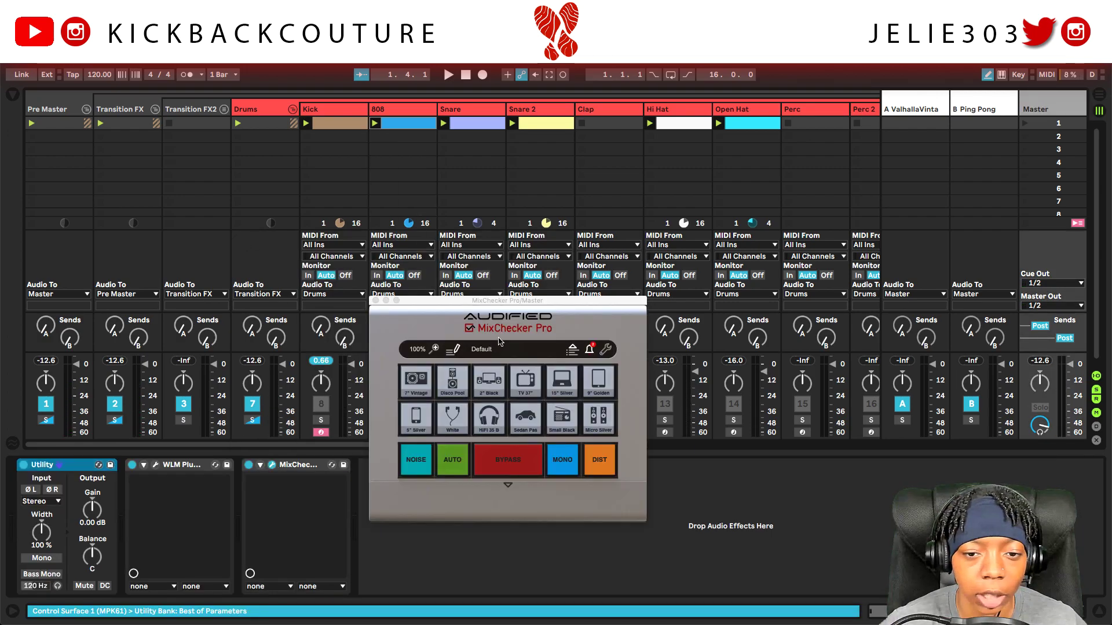
{"action": "left_click_drag", "start_coordinate": [515, 300], "coordinate": [514, 300]}
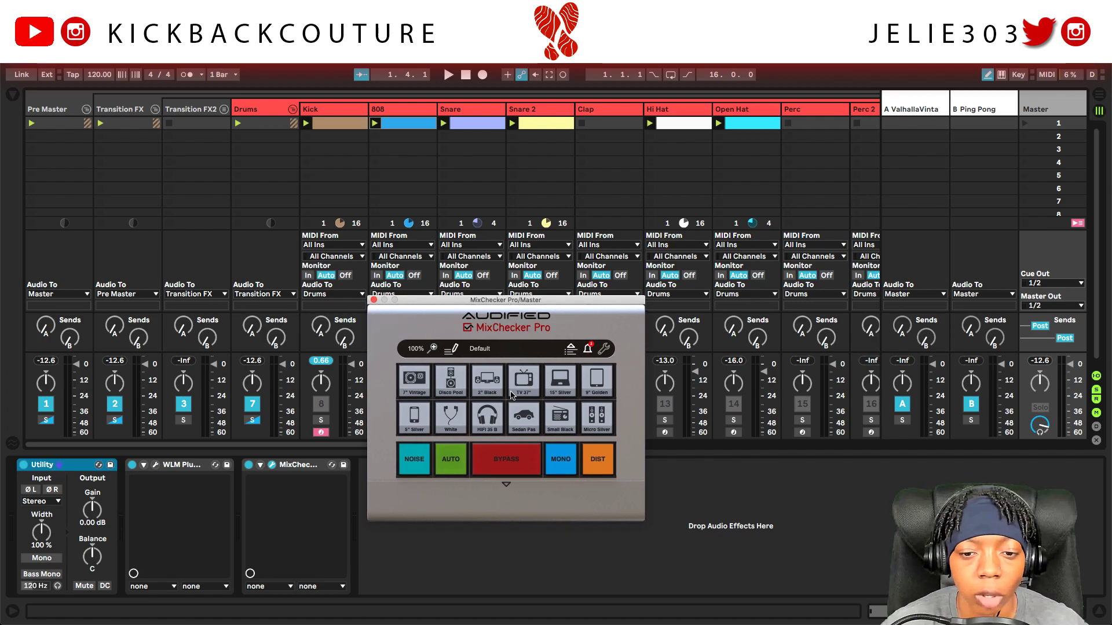
- Audition the 808 through MixChecker Pro's 5" Silver phone emulation and switch the detail area to the clip view
{"action": "left_click", "coordinate": [417, 417]}
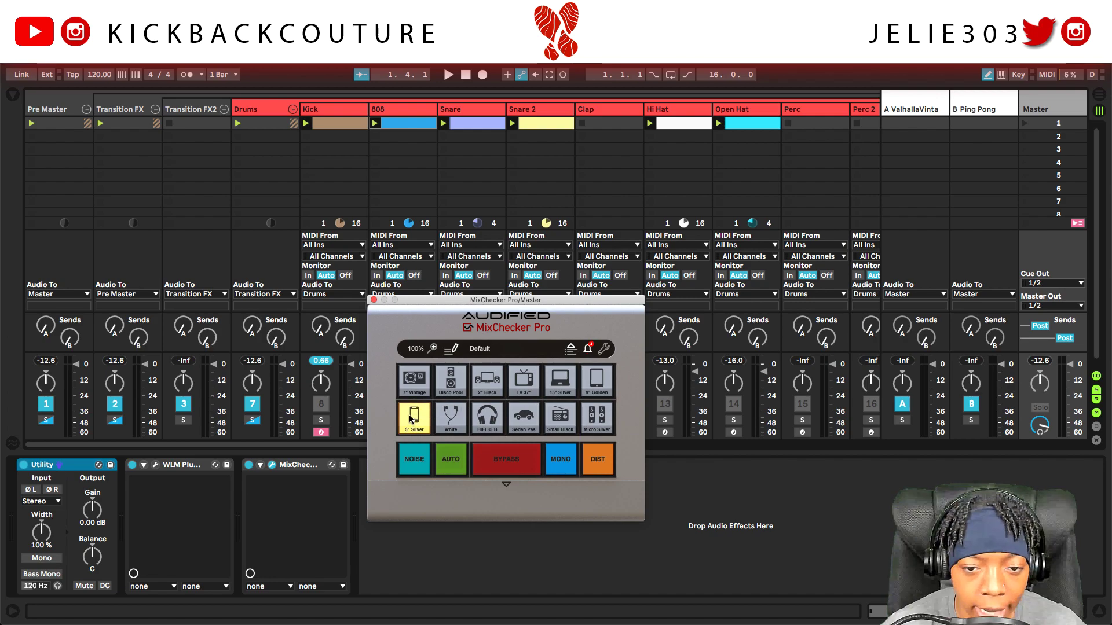
{"action": "key", "text": "space"}
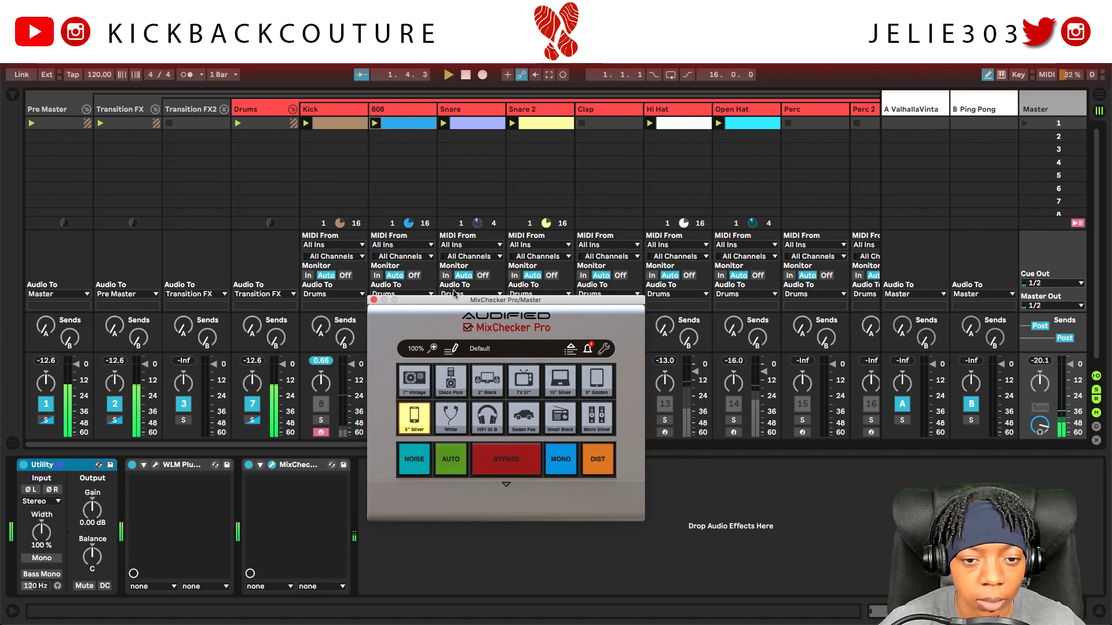
{"action": "left_click_drag", "start_coordinate": [453, 299], "coordinate": [513, 307]}
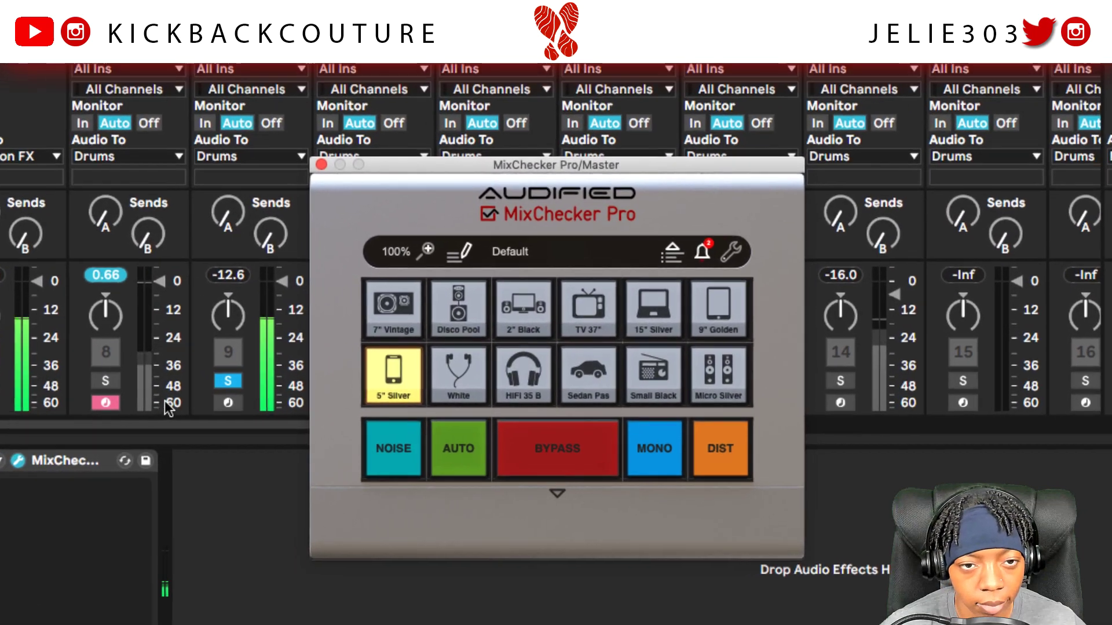
{"action": "key", "text": "shift+Tab"}
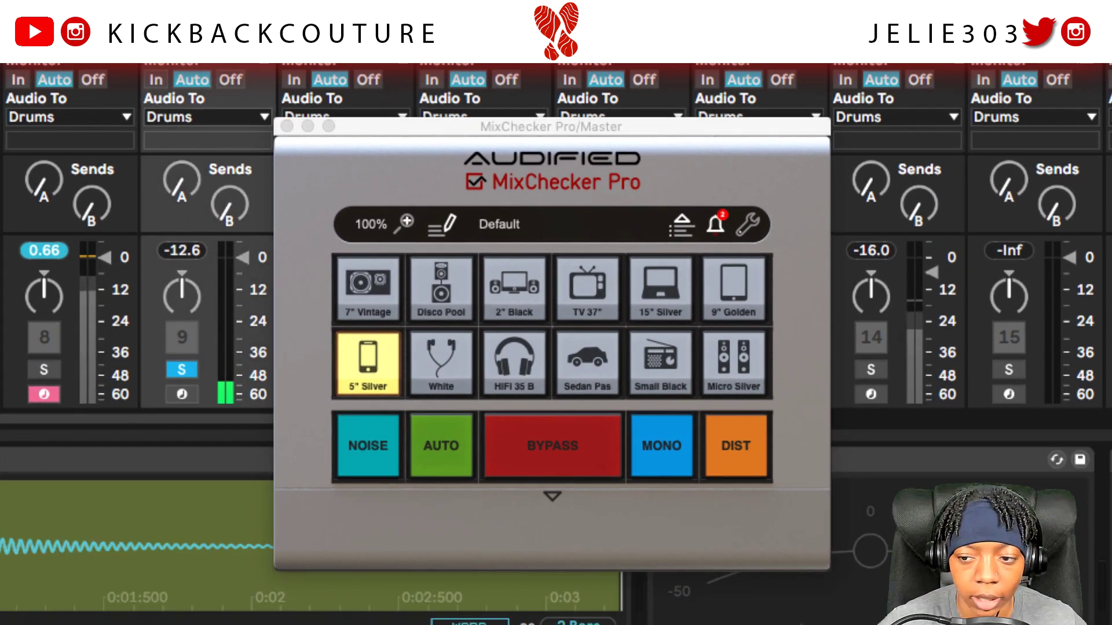
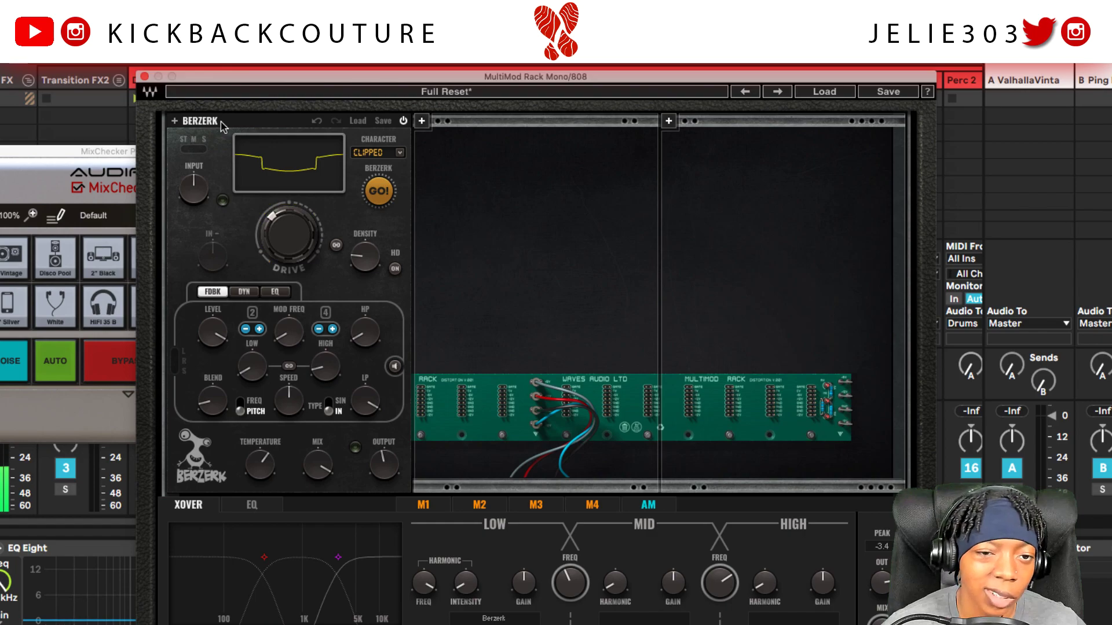
- Load the Abbey Road Saturator beside Berzerk in the 808's MultiMod Rack and reopen the rack's window
{"action": "left_click", "coordinate": [422, 121]}
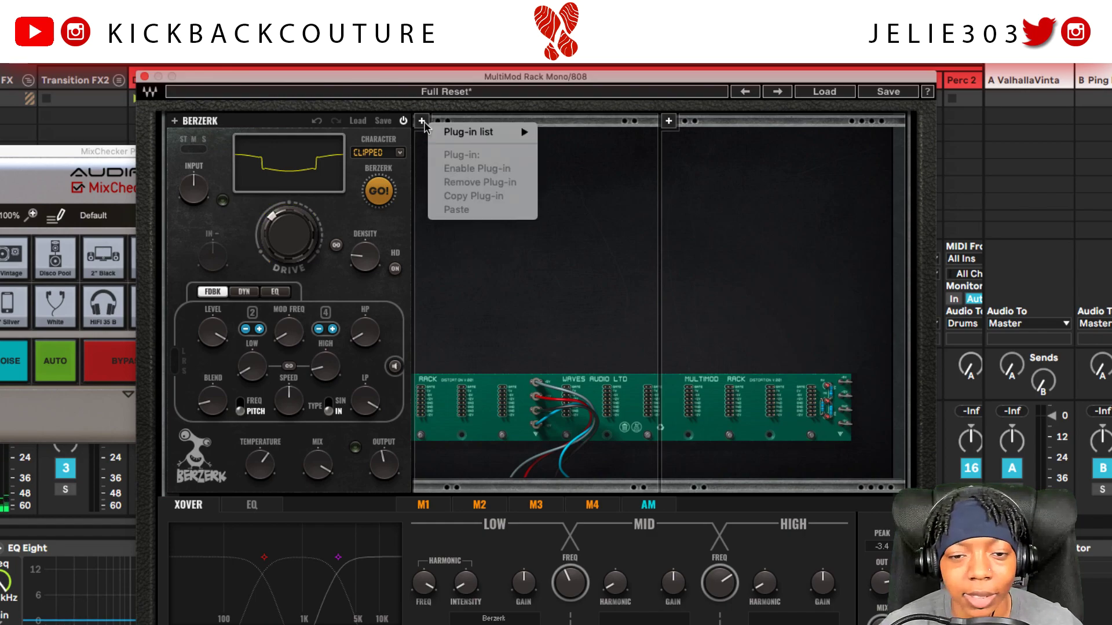
{"action": "left_click", "coordinate": [451, 128]}
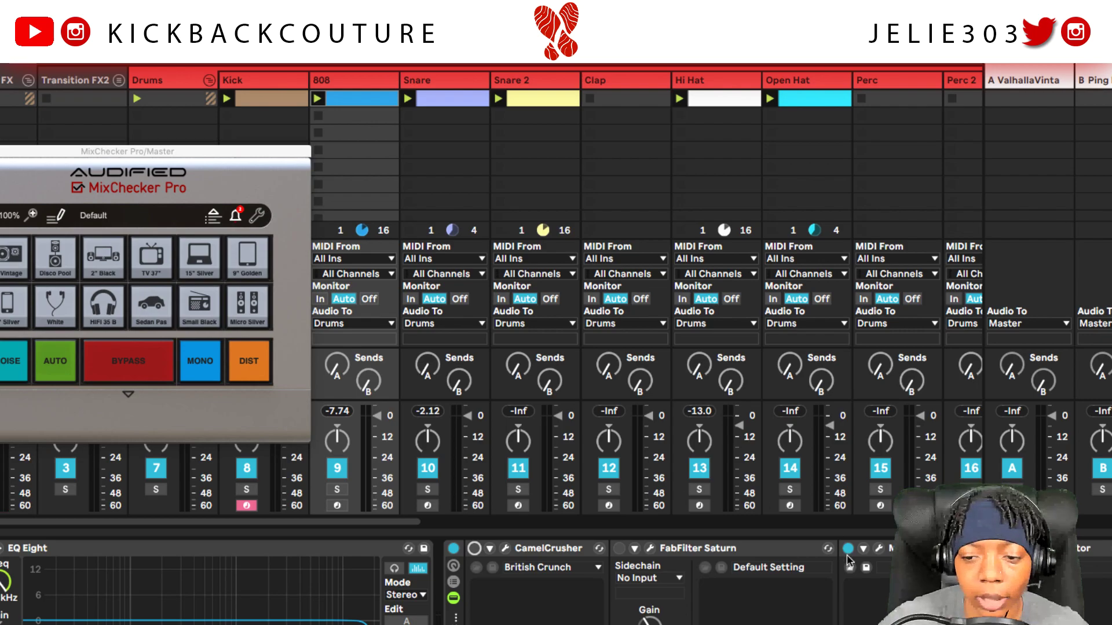
{"action": "left_click", "coordinate": [878, 548]}
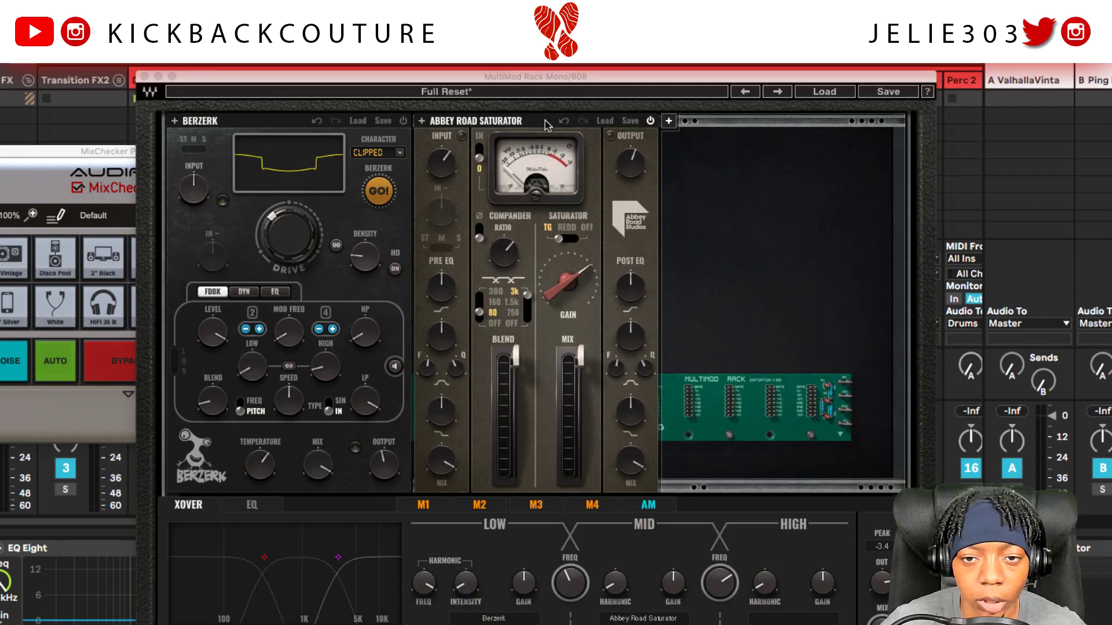
- Replace the Abbey Road Saturator with Screamer in the 808's MultiMod Rack and close the rack's window
{"action": "left_click", "coordinate": [433, 118]}
{"action": "mouse_move", "coordinate": [467, 126]}
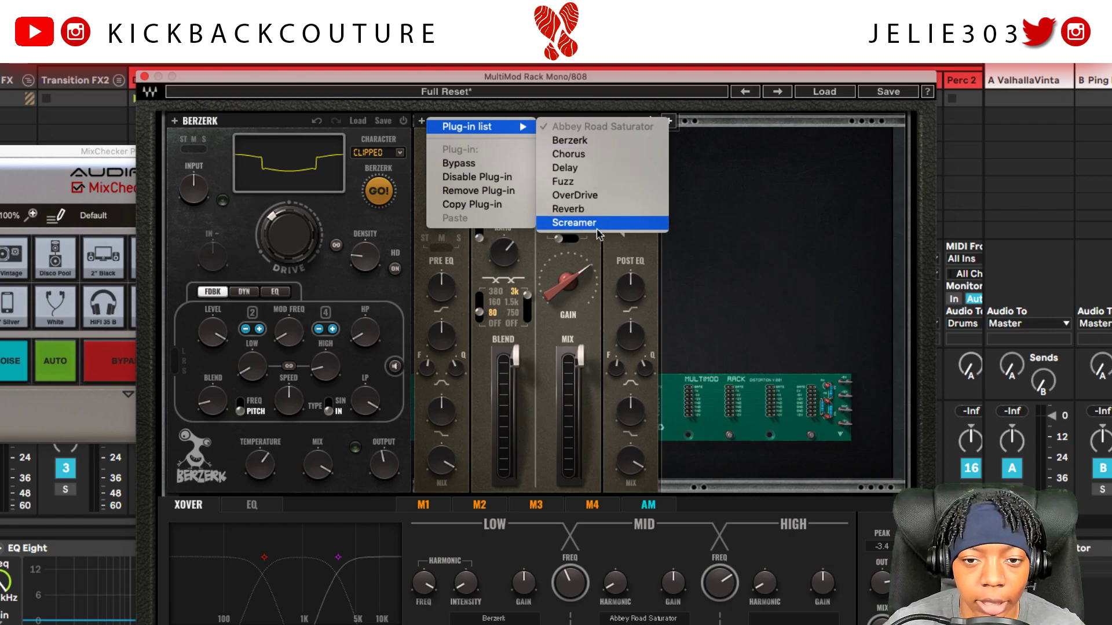
{"action": "left_click", "coordinate": [536, 223]}
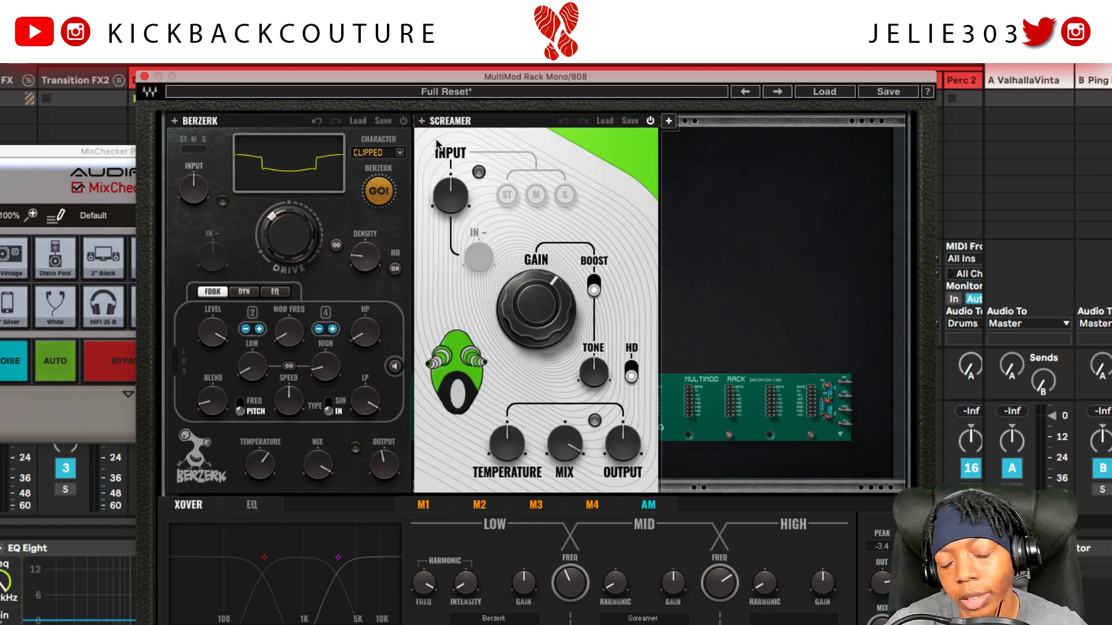
{"action": "left_click", "coordinate": [145, 77]}
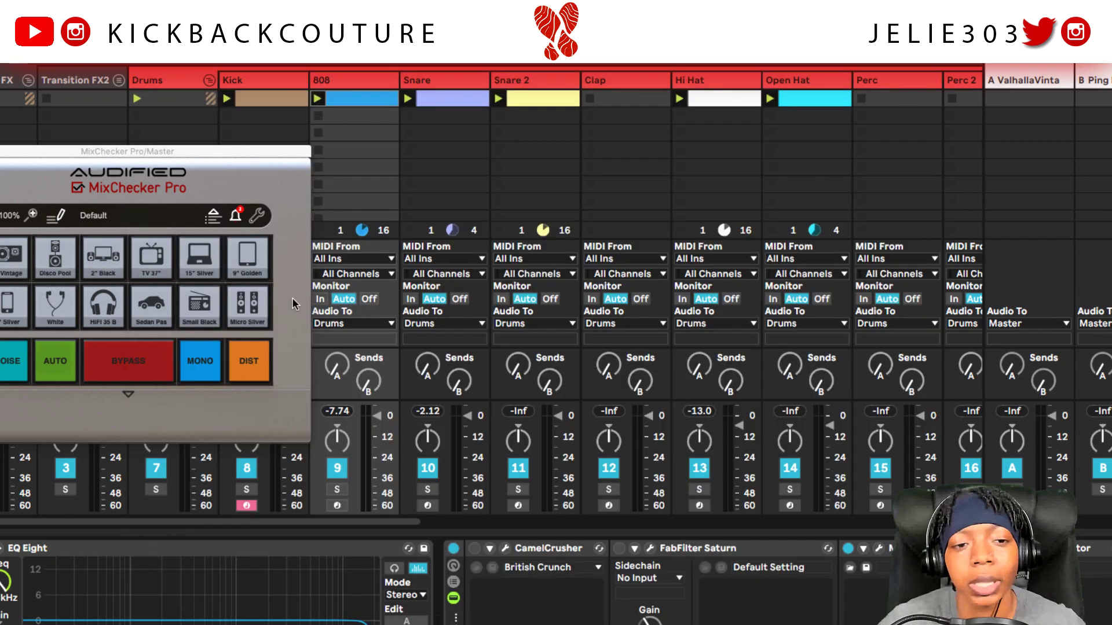
- Hide MixChecker Pro, switch the 808's active distortion from MultiMod Rack to Decapitator, and open Decapitator's window over the mixer
{"action": "key", "text": "ctrl+alt+p"}
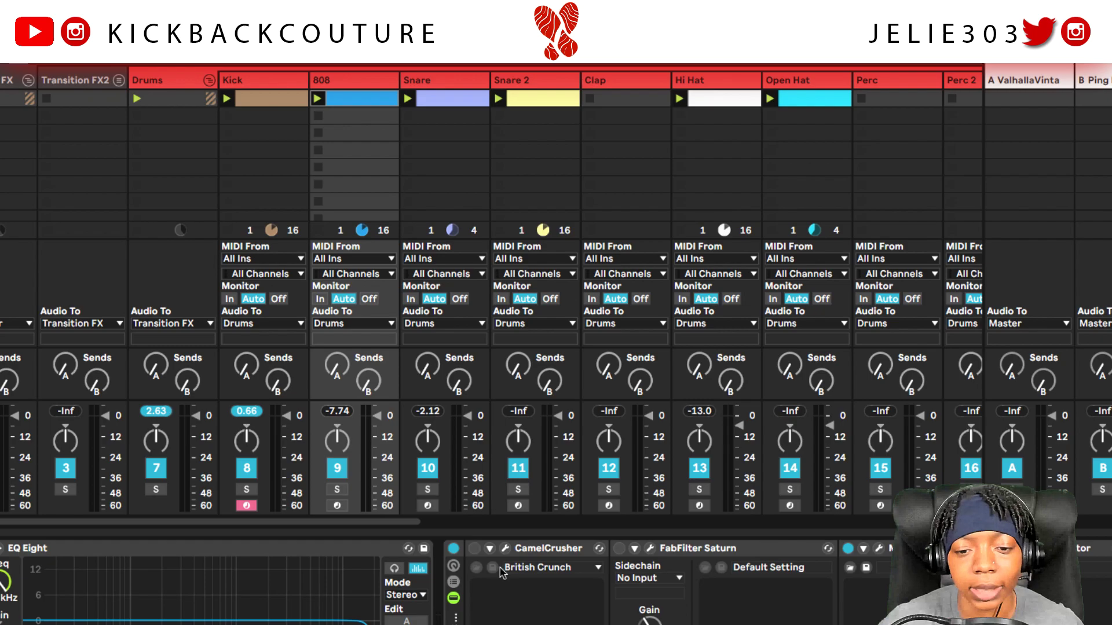
{"action": "left_click", "coordinate": [545, 550]}
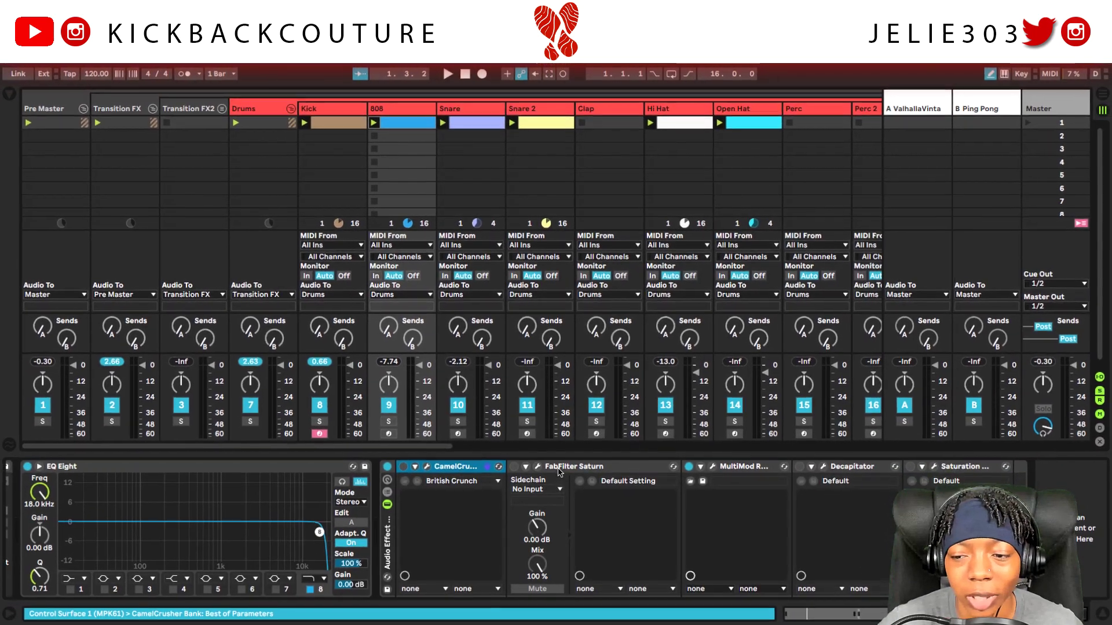
{"action": "left_click", "coordinate": [957, 466]}
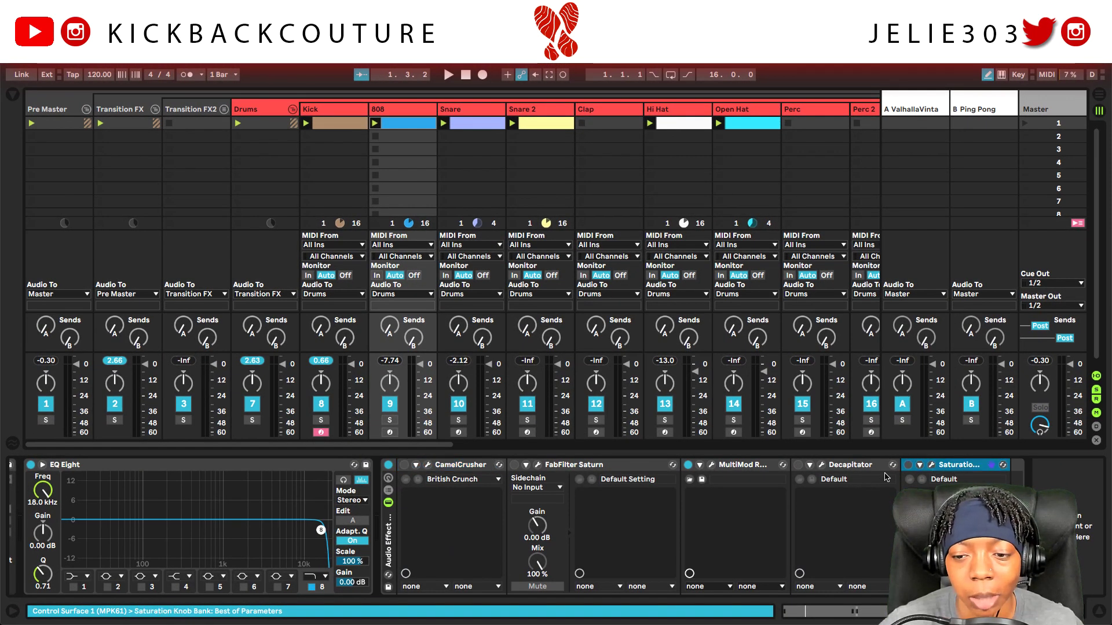
{"action": "left_click", "coordinate": [688, 465]}
{"action": "left_click", "coordinate": [798, 465]}
{"action": "left_click", "coordinate": [823, 467]}
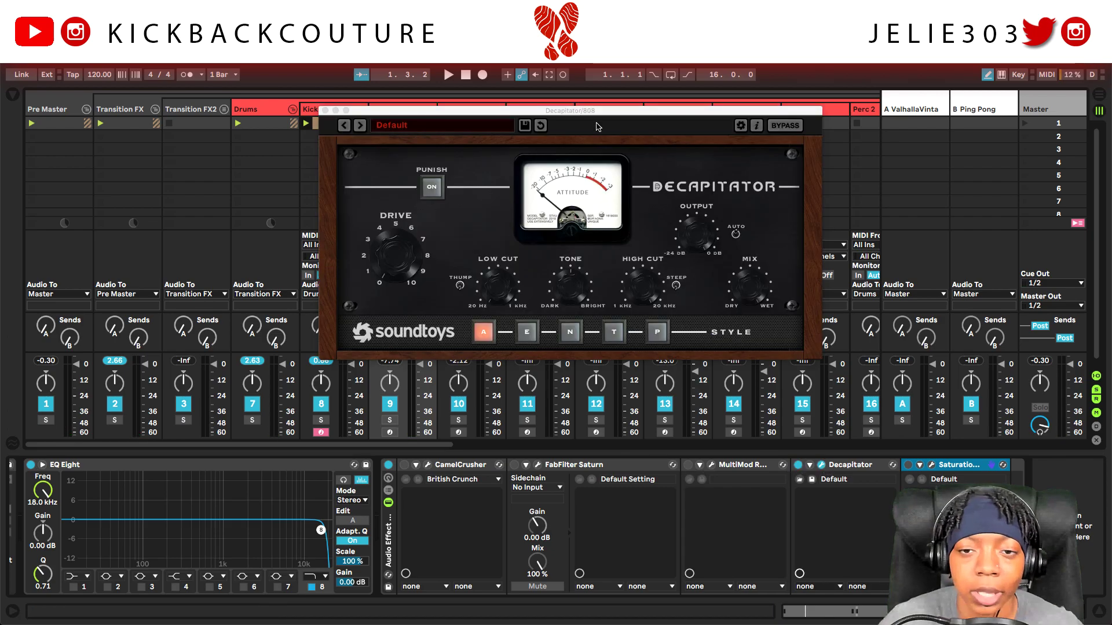
{"action": "left_click_drag", "start_coordinate": [596, 114], "coordinate": [512, 227]}
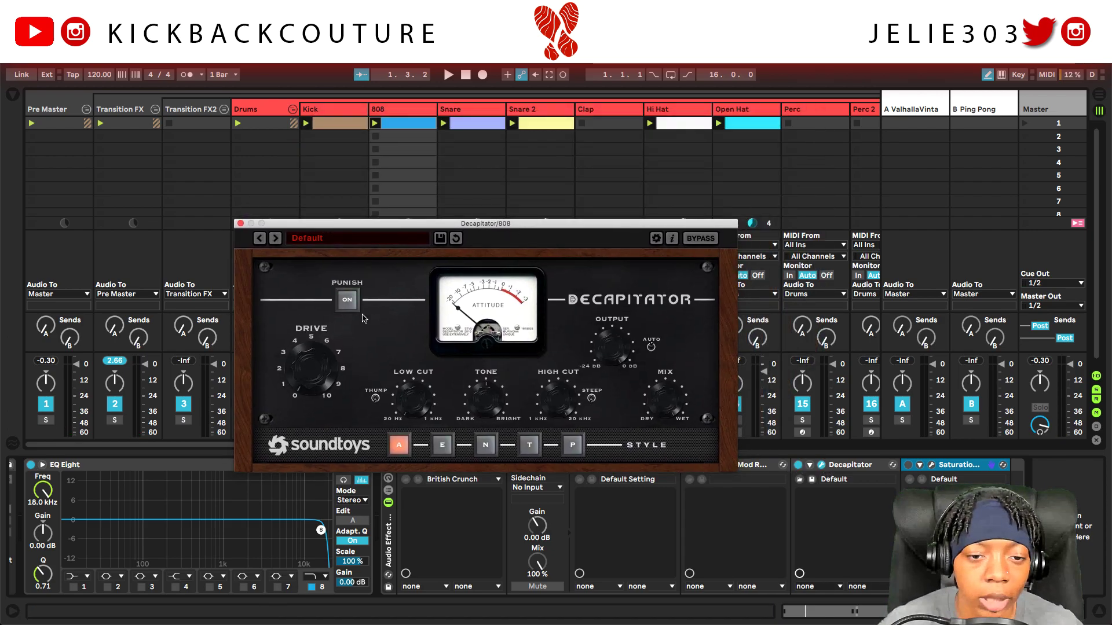
- Turn on Decapitator's Punish mode and adjust its Drive while auditioning the 808
{"action": "left_click", "coordinate": [347, 299]}
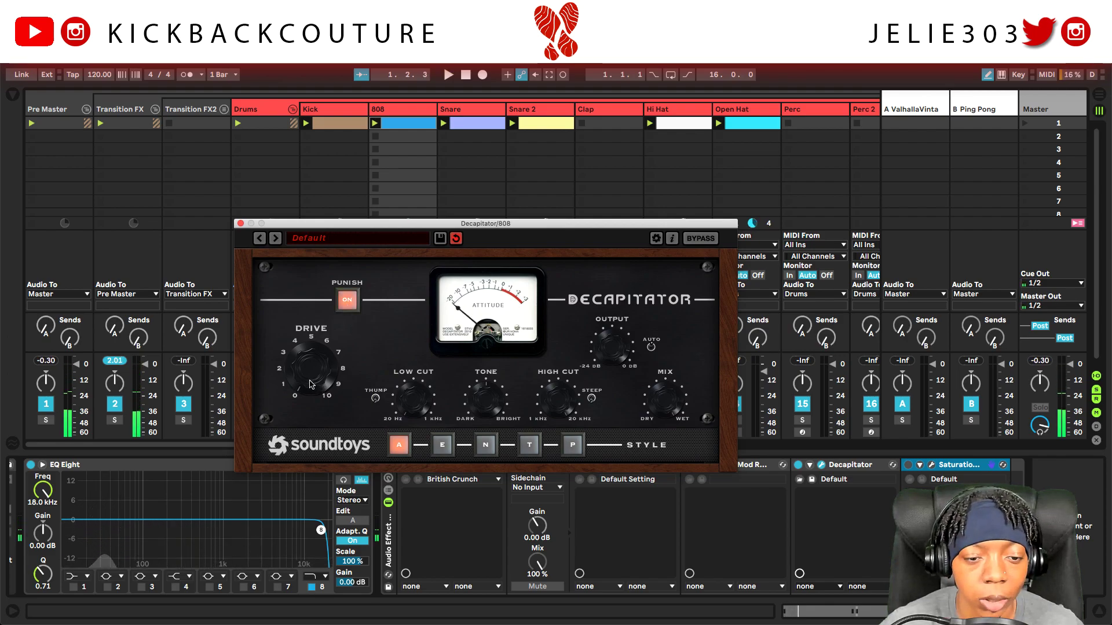
{"action": "left_click_drag", "start_coordinate": [311, 385], "coordinate": [307, 373]}
{"action": "key", "text": "space"}
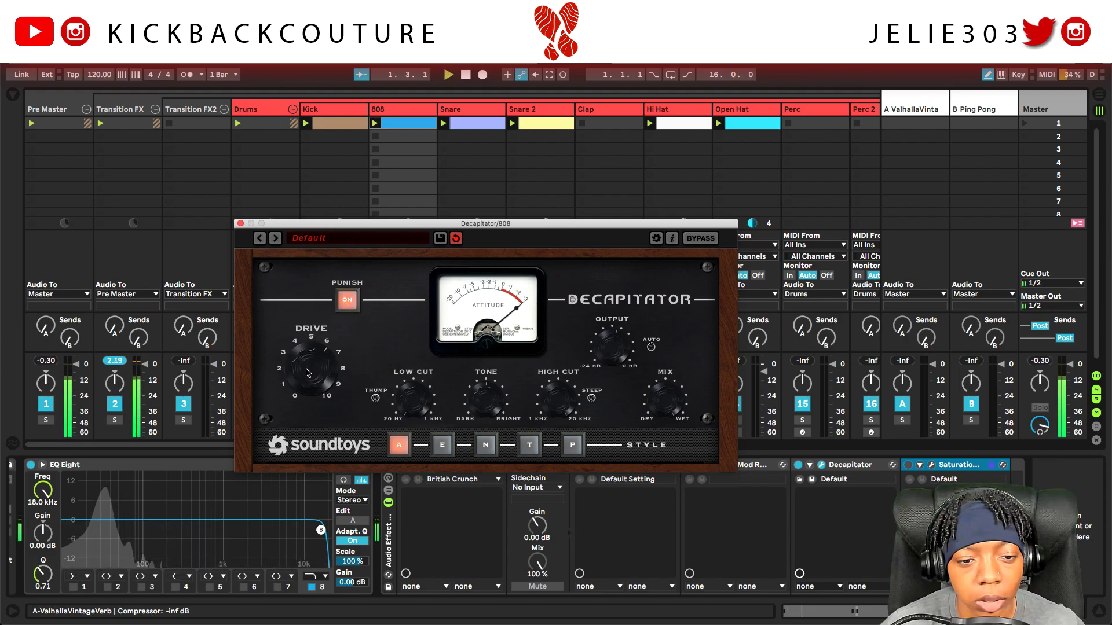
{"action": "left_click_drag", "start_coordinate": [307, 373], "coordinate": [336, 385]}
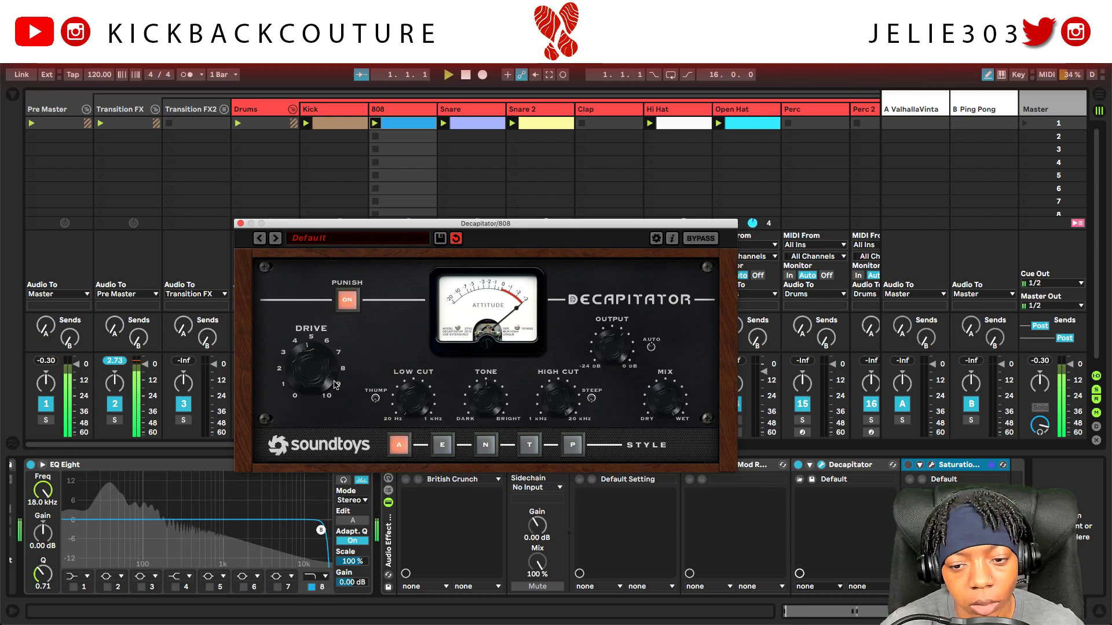
- Audition Decapitator's E, N and P saturation styles on the 808, leaving style P selected
{"action": "left_click", "coordinate": [439, 453]}
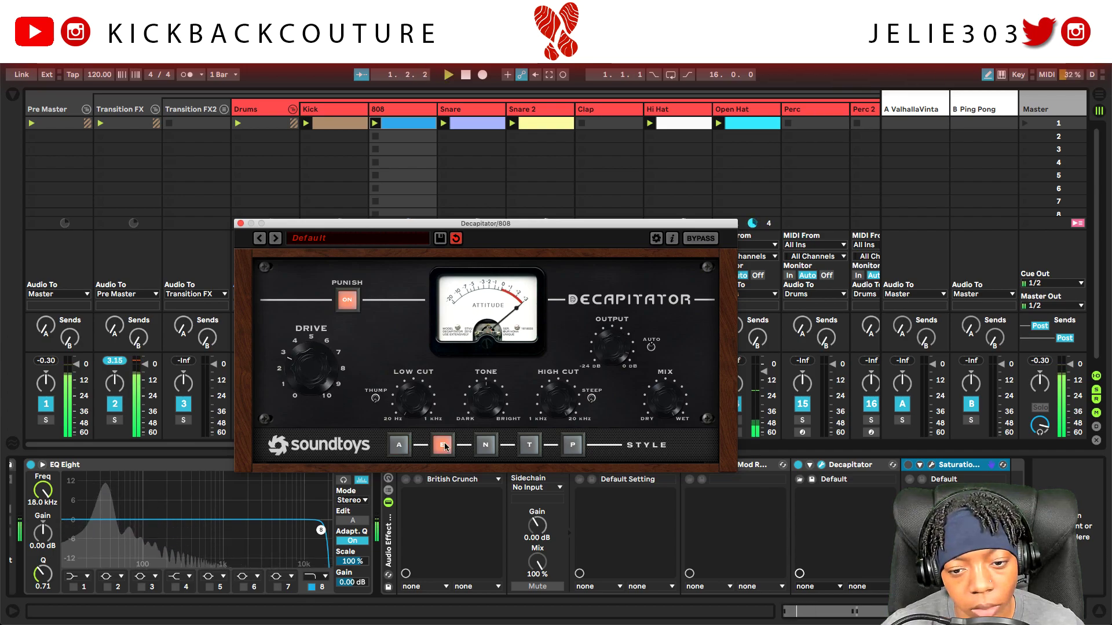
{"action": "left_click", "coordinate": [485, 446]}
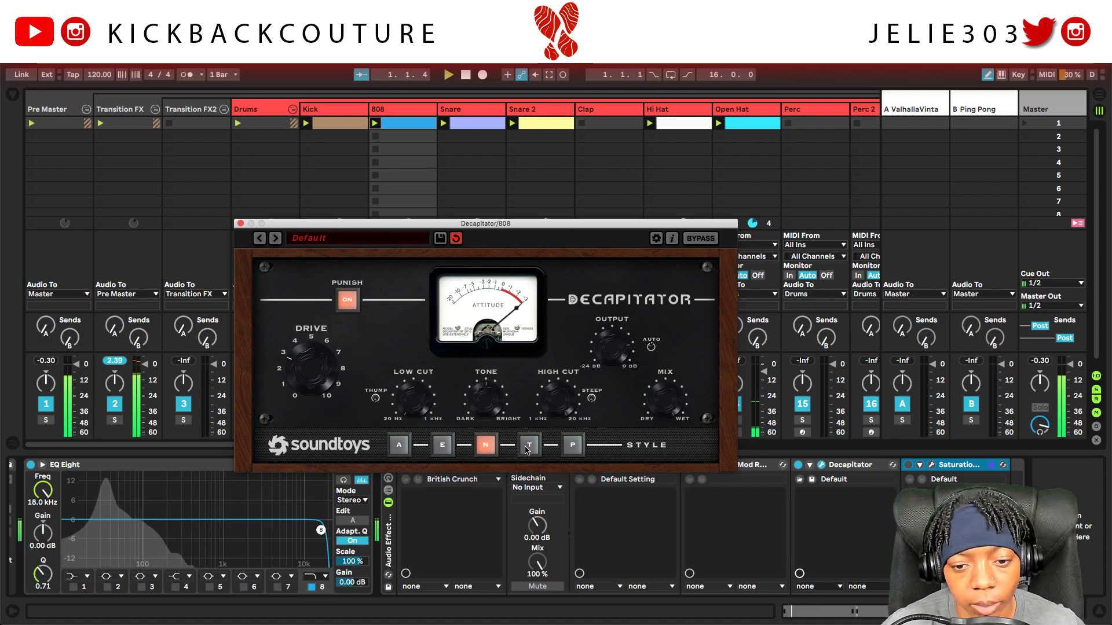
{"action": "left_click", "coordinate": [575, 447]}
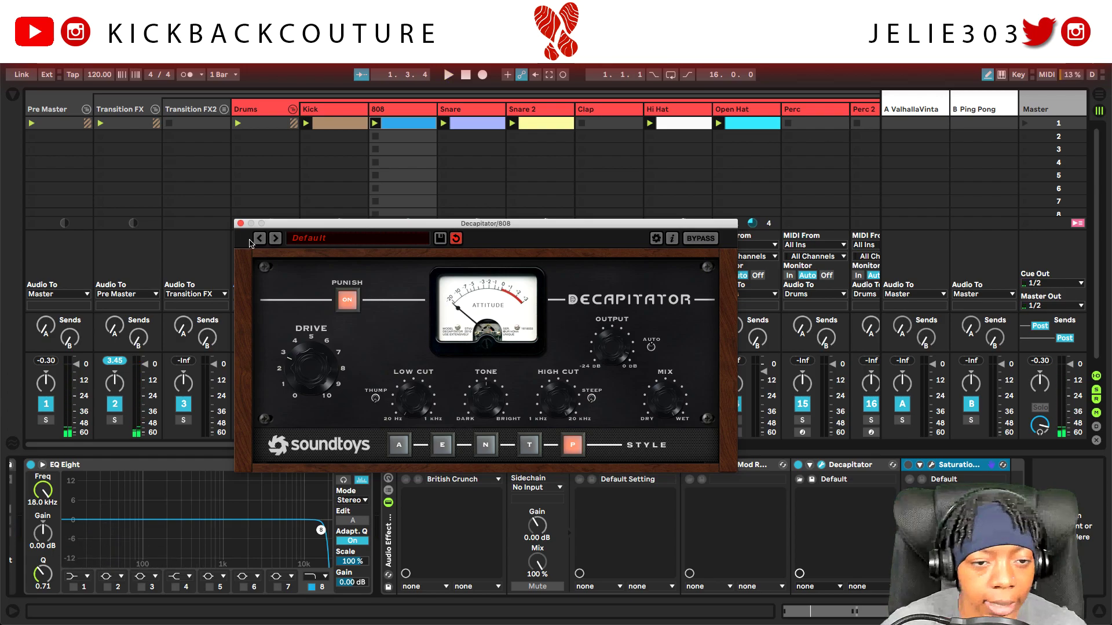
- Close Decapitator and switch the 808's active distortion back to CamelCrusher
{"action": "left_click", "coordinate": [241, 223]}
{"action": "left_click", "coordinate": [404, 465]}
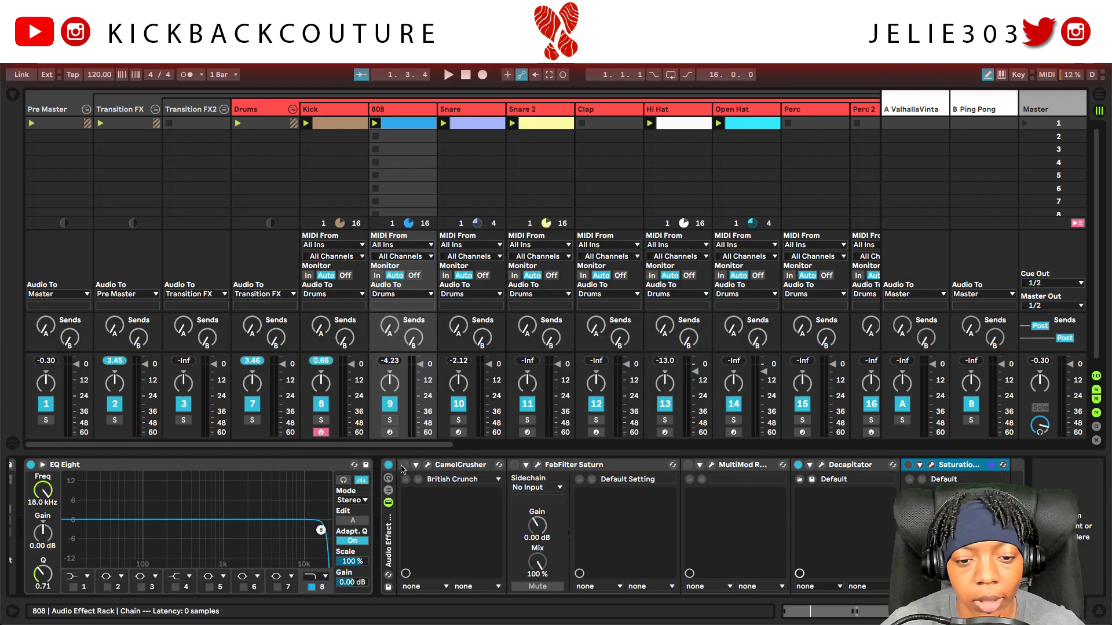
{"action": "left_click", "coordinate": [428, 465]}
{"action": "left_click", "coordinate": [248, 239]}
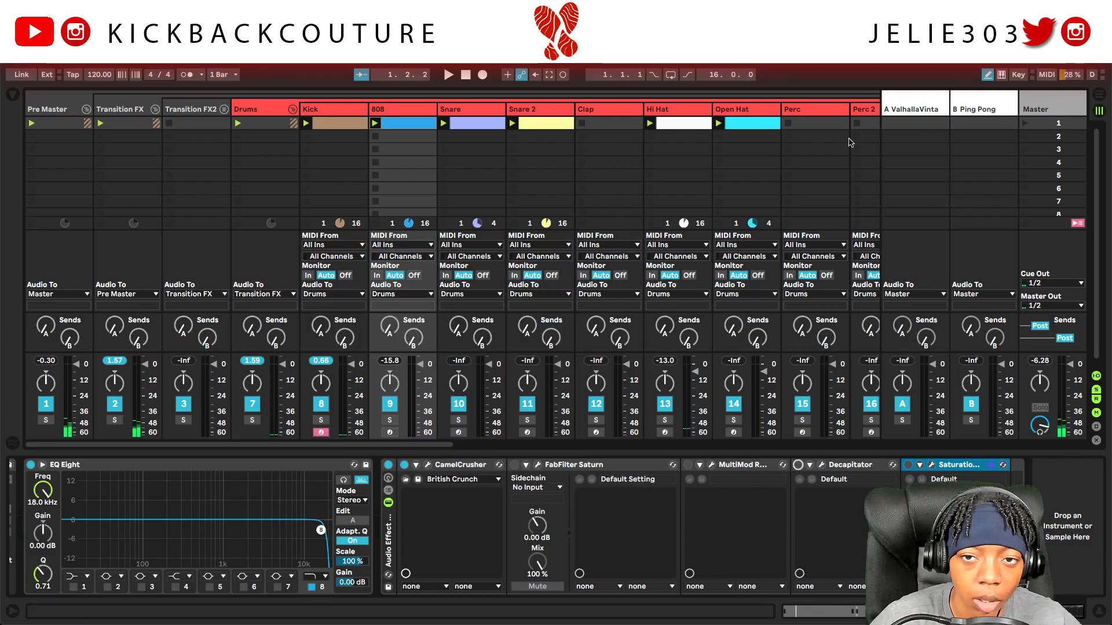
- Reopen CamelCrusher on the 808 with the instrument tracks in view and examine its Master Mix control
{"action": "scroll", "coordinate": [819, 131], "scroll_direction": "right", "scroll_amount": 5}
{"action": "scroll", "coordinate": [819, 133], "scroll_direction": "right", "scroll_amount": 3}
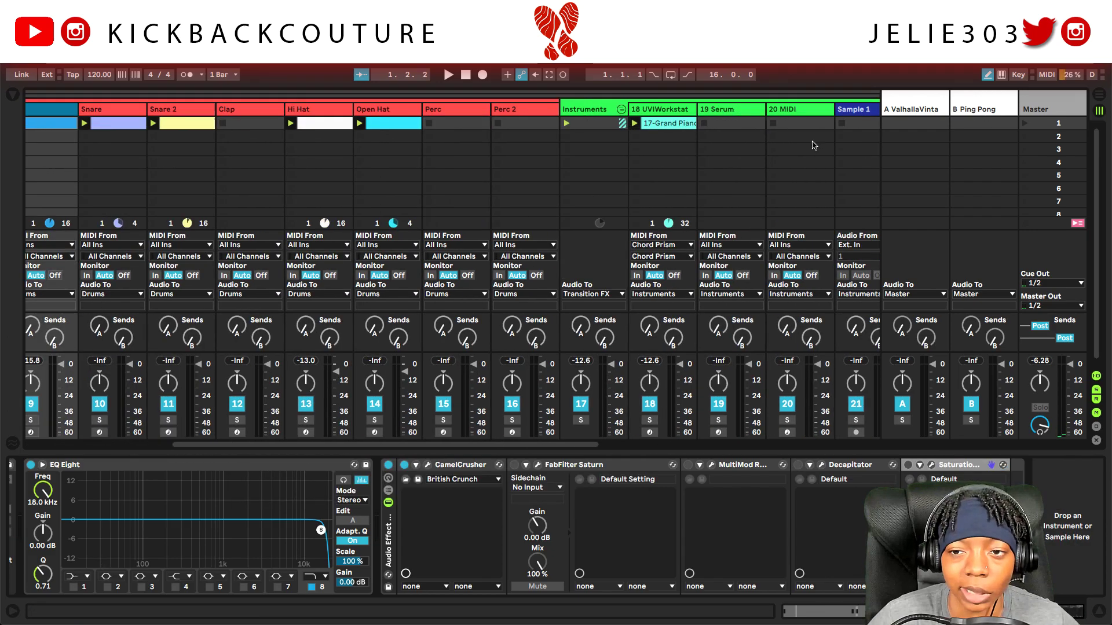
{"action": "left_click", "coordinate": [427, 465]}
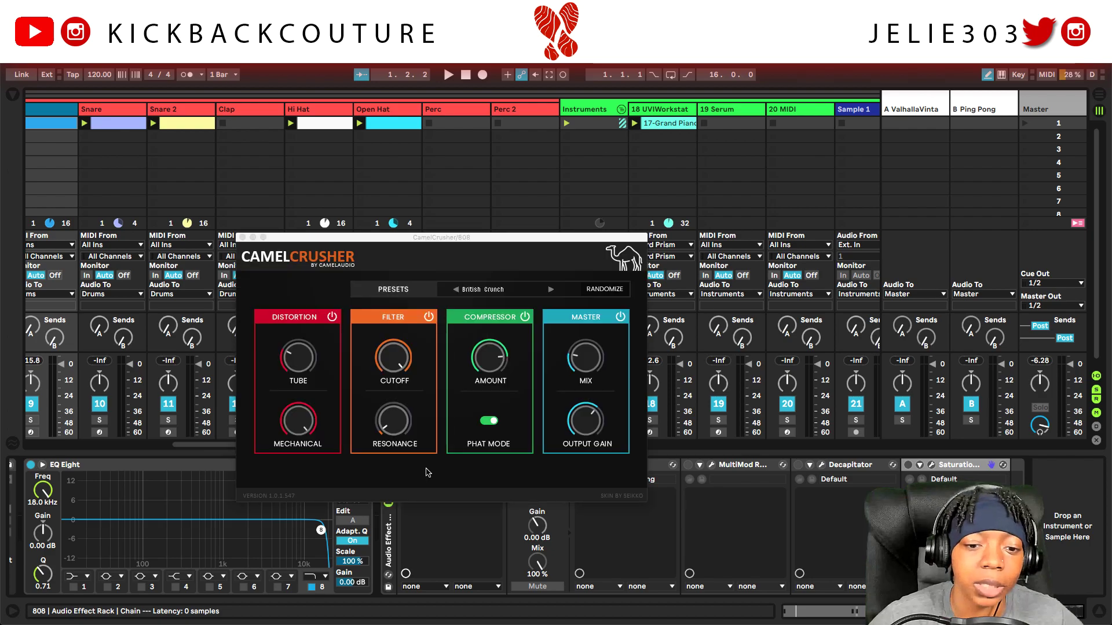
{"action": "left_click", "coordinate": [589, 364]}
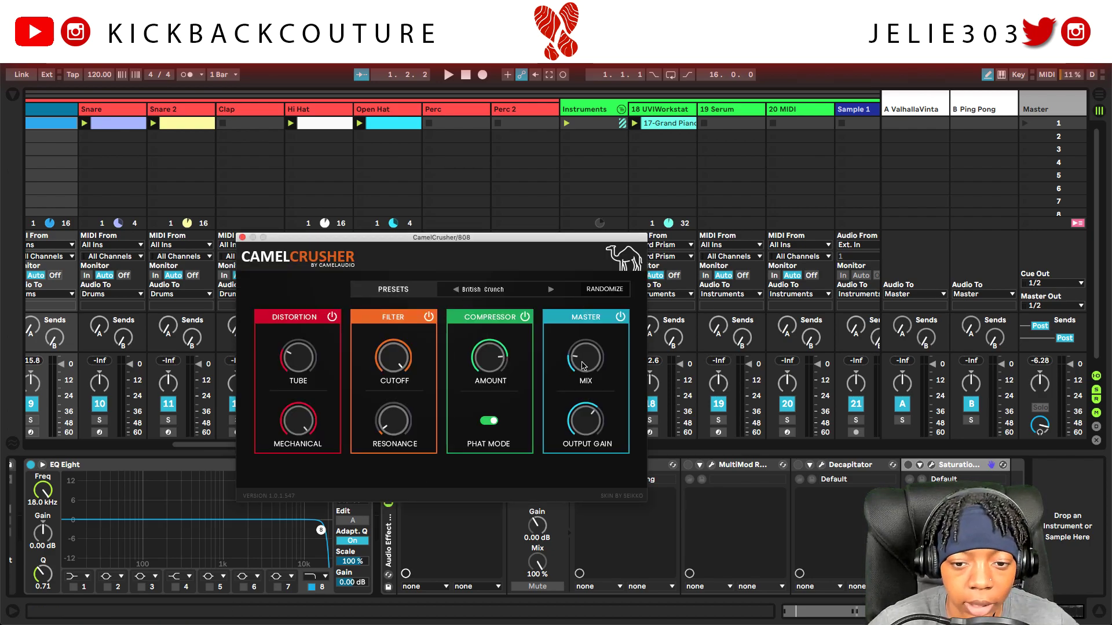
- Open MixChecker Pro from the Master track's device chain and bring up the mirrored device screen
{"action": "scroll", "coordinate": [797, 141], "scroll_direction": "right", "scroll_amount": 5}
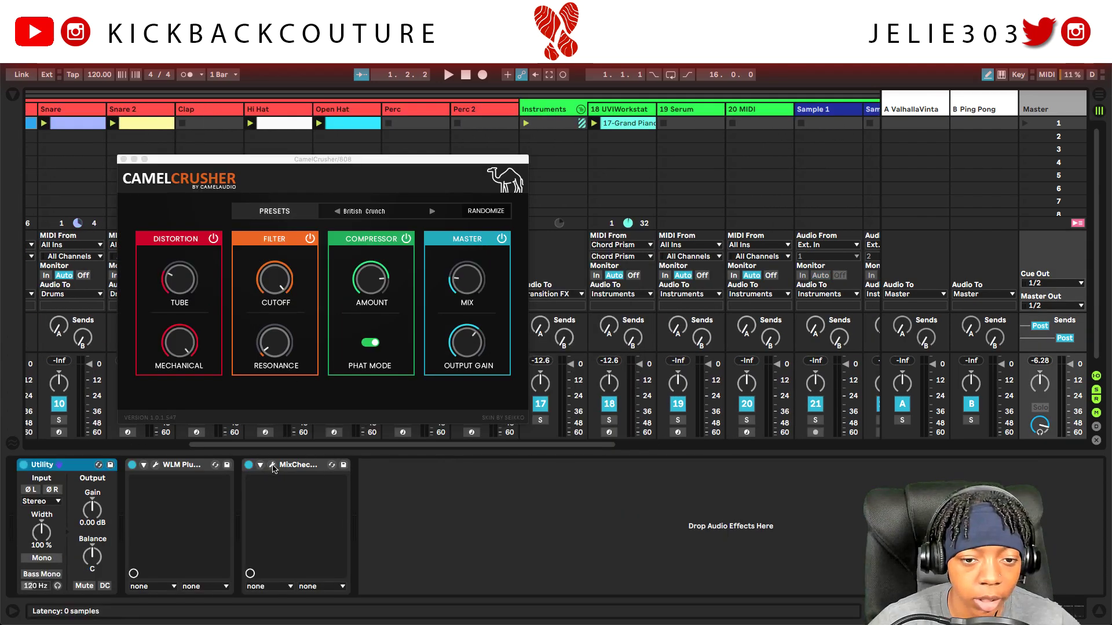
{"action": "left_click", "coordinate": [273, 466]}
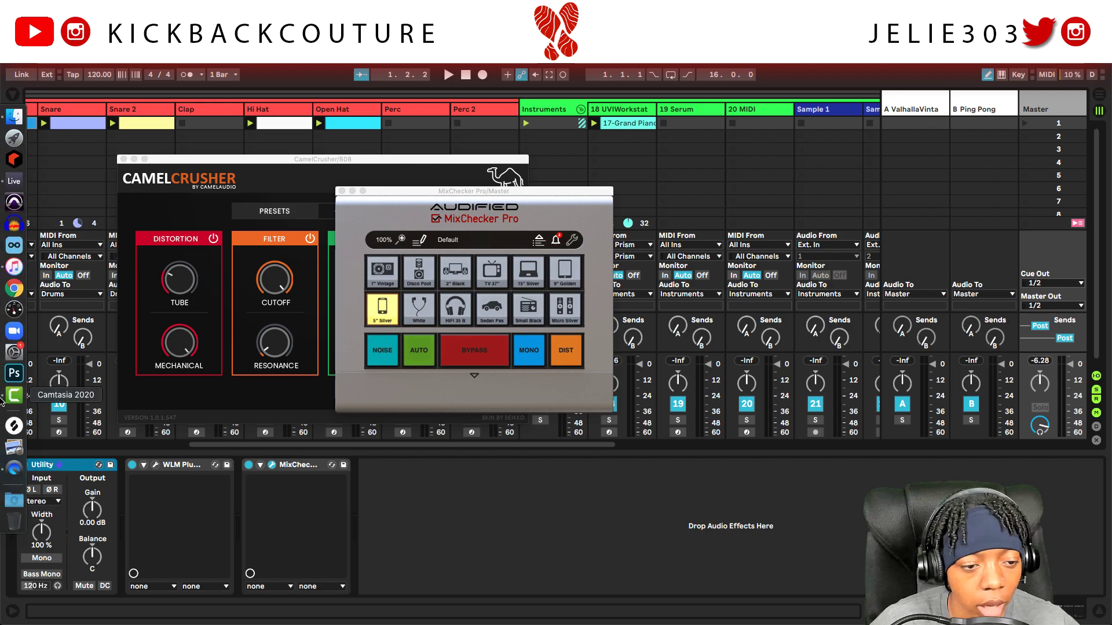
{"action": "left_click", "coordinate": [11, 469]}
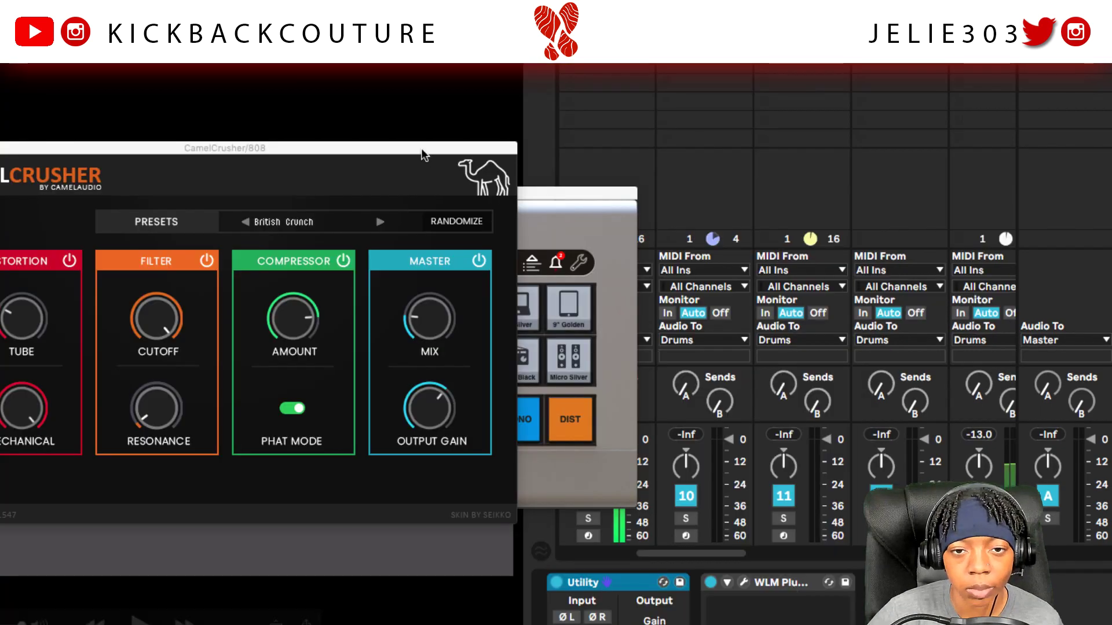
- Move the CamelCrusher and MixChecker Pro windows clear of the mirrored device screen and close CamelCrusher
{"action": "left_click_drag", "start_coordinate": [423, 150], "coordinate": [1111, 415]}
{"action": "left_click_drag", "start_coordinate": [563, 197], "coordinate": [925, 81]}
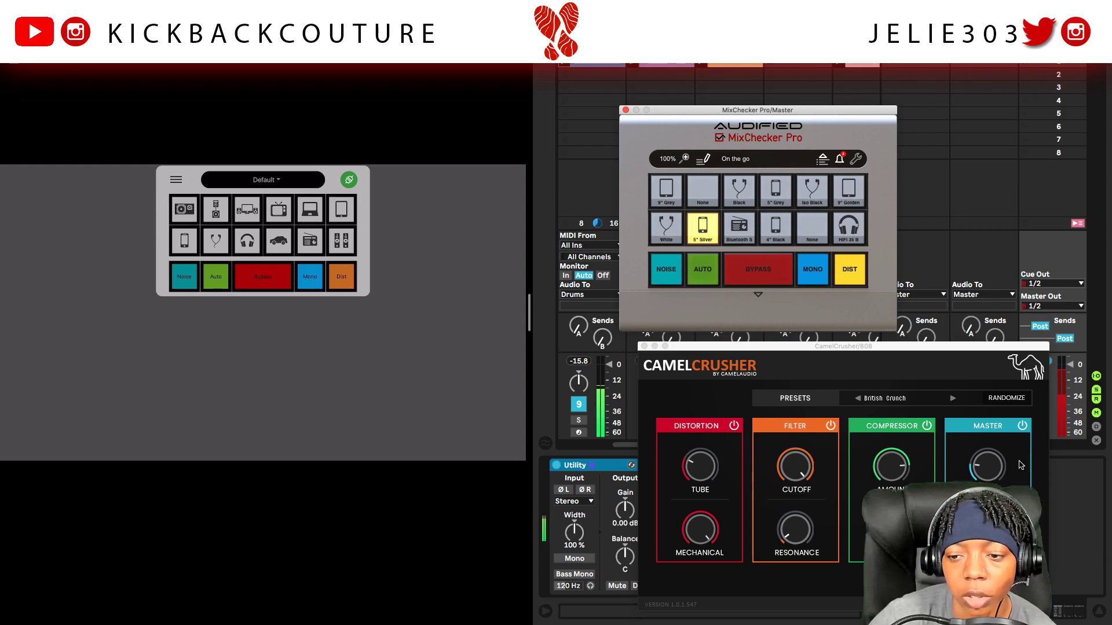
{"action": "left_click", "coordinate": [644, 346]}
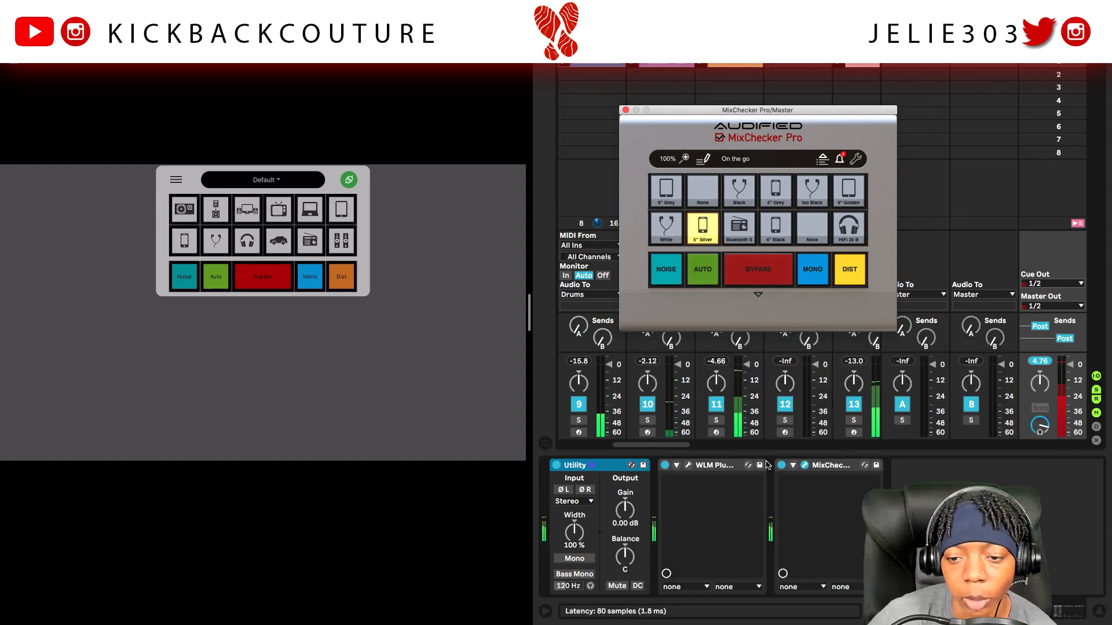